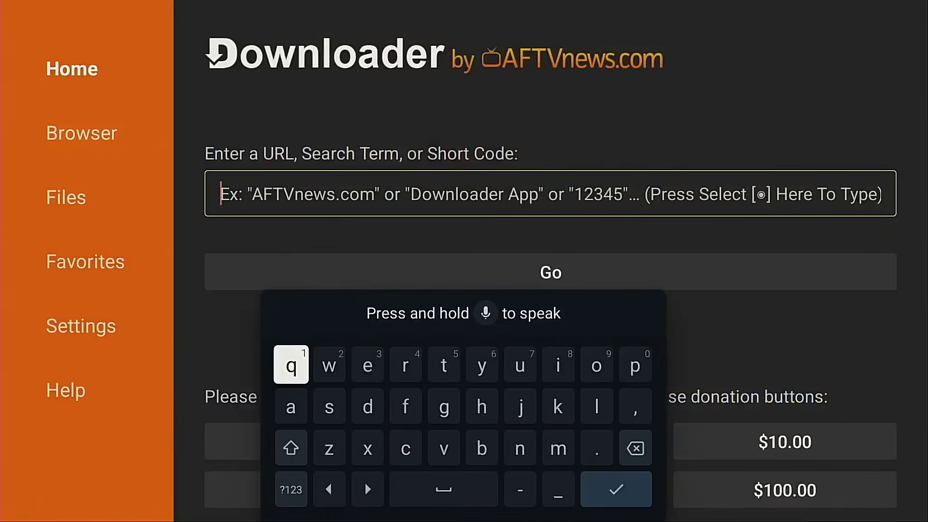
# Step: Begin entering short code 250931 in Downloader's address field on the ?123 keyboard
pyautogui.press('Down')
pyautogui.press('Down')
pyautogui.press('Down')
pyautogui.press('Return')
pyautogui.press('Right')
pyautogui.press('Return')
pyautogui.press('Right')
pyautogui.press('Right')
pyautogui.press('Right')
pyautogui.press('Return')
pyautogui.press('Right')
pyautogui.press('Right')
pyautogui.press('Right')
pyautogui.press('Right')
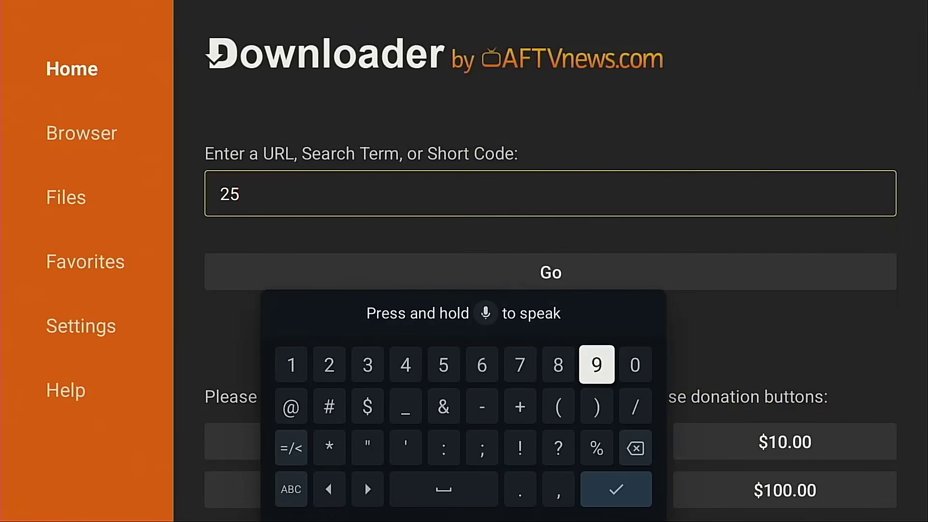
pyautogui.press('Right')
# Step: Finish the short code 250931, then confirm it and load the page
pyautogui.press('Return')
pyautogui.press('Left')
pyautogui.press('Return')
pyautogui.press('Left')
pyautogui.press('Left')
pyautogui.press('Left')
pyautogui.press('Left')
pyautogui.press('Left')
pyautogui.press('Left')
pyautogui.press('Return')
pyautogui.press('Left')
pyautogui.press('Left')
pyautogui.press('Return')
pyautogui.press('Down')
pyautogui.press('Right')
pyautogui.press('Right')
pyautogui.press('Right')
pyautogui.press('Right')
pyautogui.press('Right')
pyautogui.press('Right')
pyautogui.press('Right')
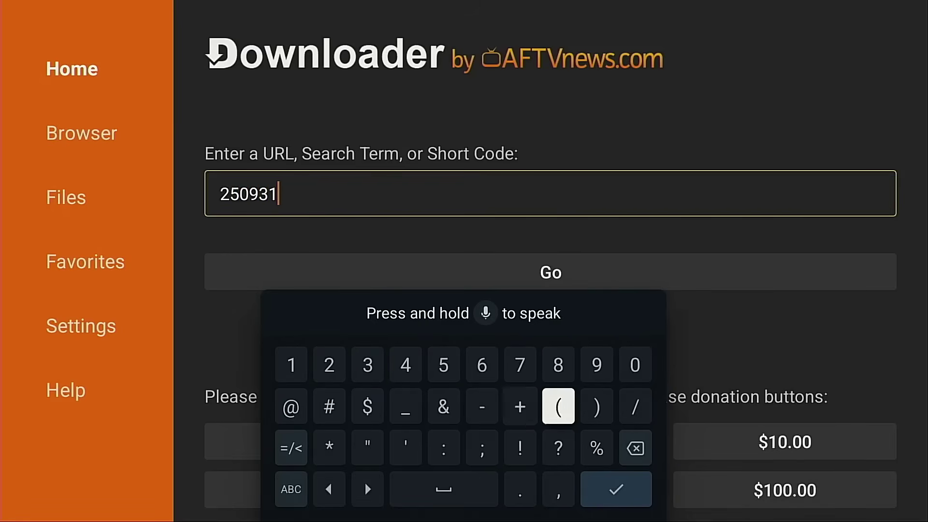
pyautogui.press('Down')
pyautogui.press('Right')
pyautogui.press('Down')
pyautogui.press('Return')
pyautogui.press('Down')
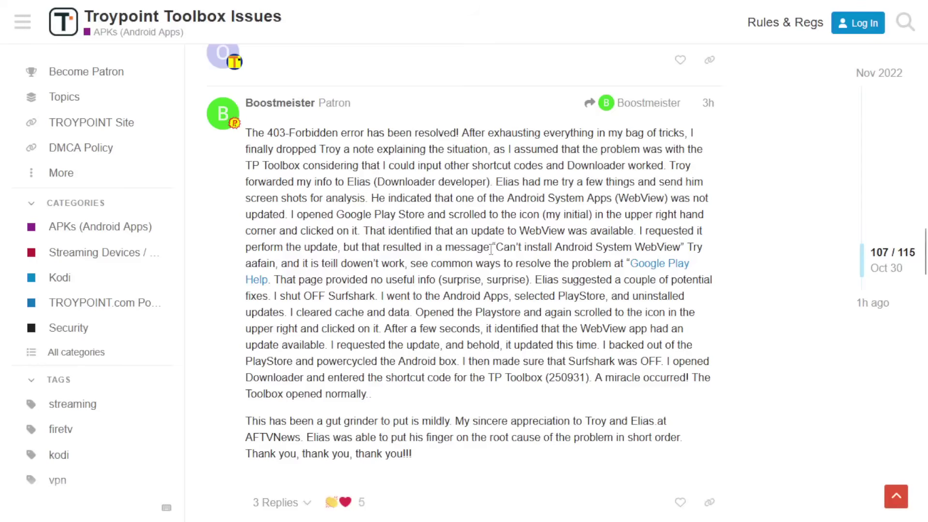
pyautogui.moveTo(248, 132); pyautogui.dragTo(460, 465)
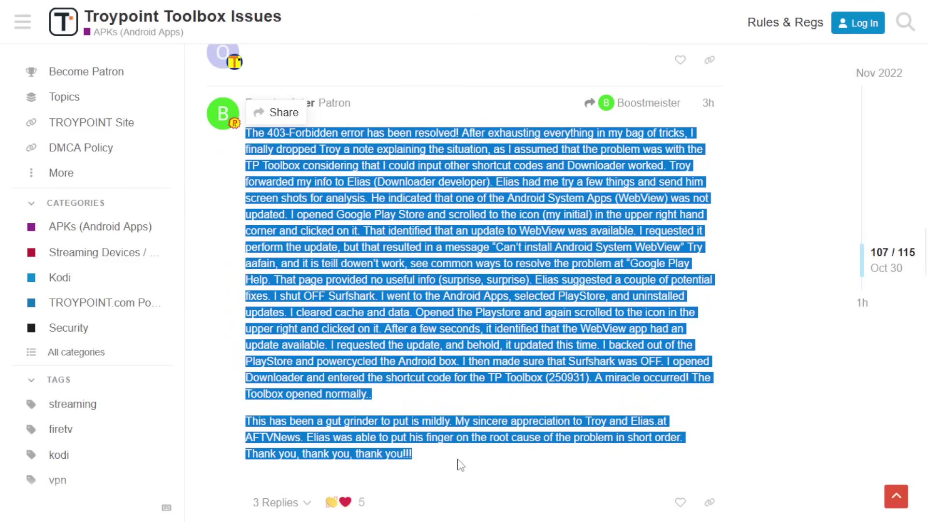
pyautogui.click(460, 465)
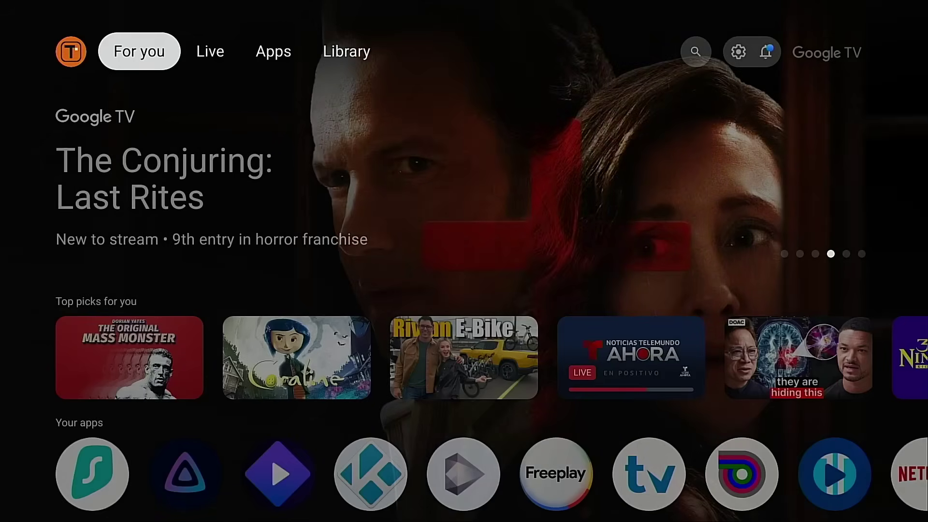
# Step: Go from quick settings to All settings > Apps > Google Play Store's app info
pyautogui.press('Right')
pyautogui.press('Right')
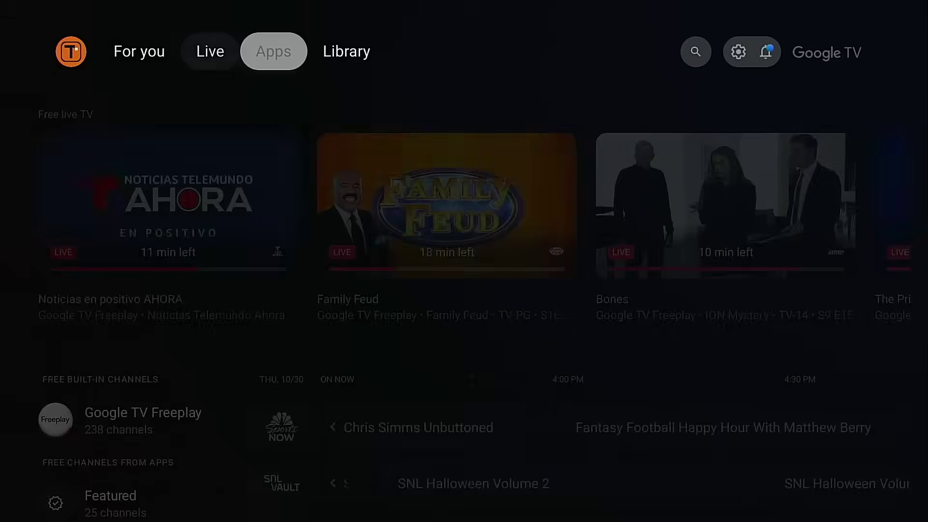
pyautogui.press('Right')
pyautogui.press('Right')
pyautogui.press('Right')
pyautogui.press('Return')
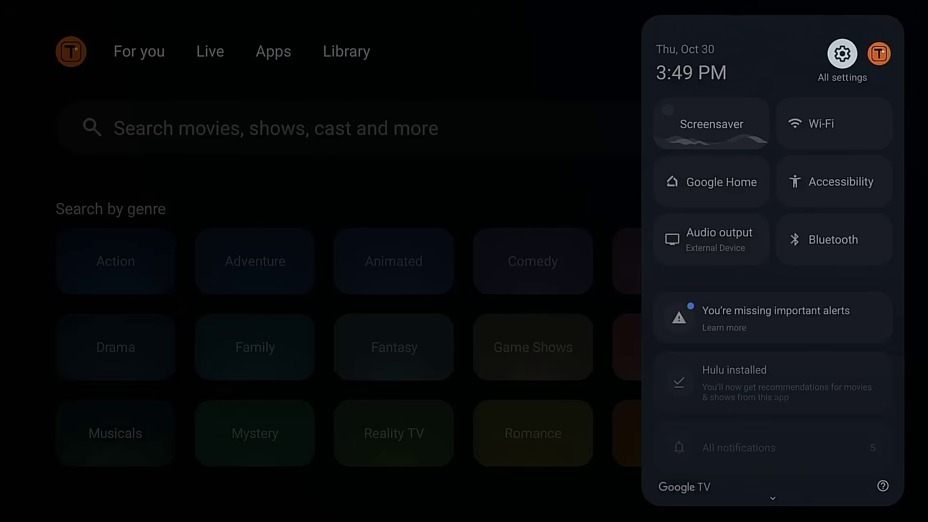
pyautogui.press('Return')
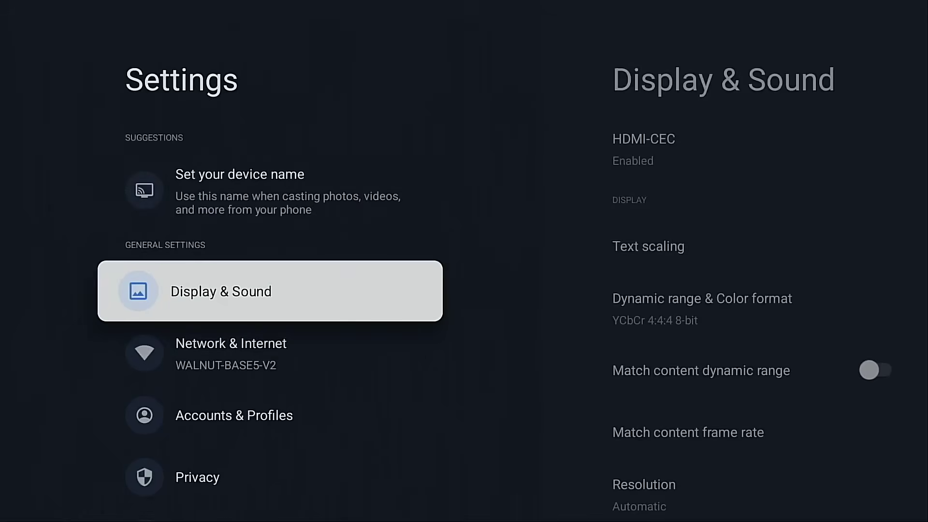
pyautogui.press('Down')
pyautogui.press('Down')
pyautogui.press('Down')
pyautogui.press('Down')
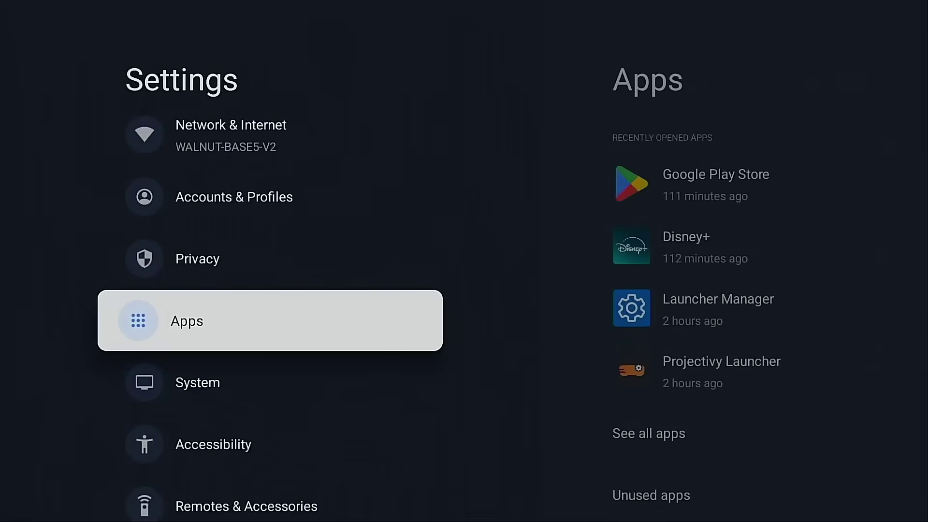
pyautogui.press('Return')
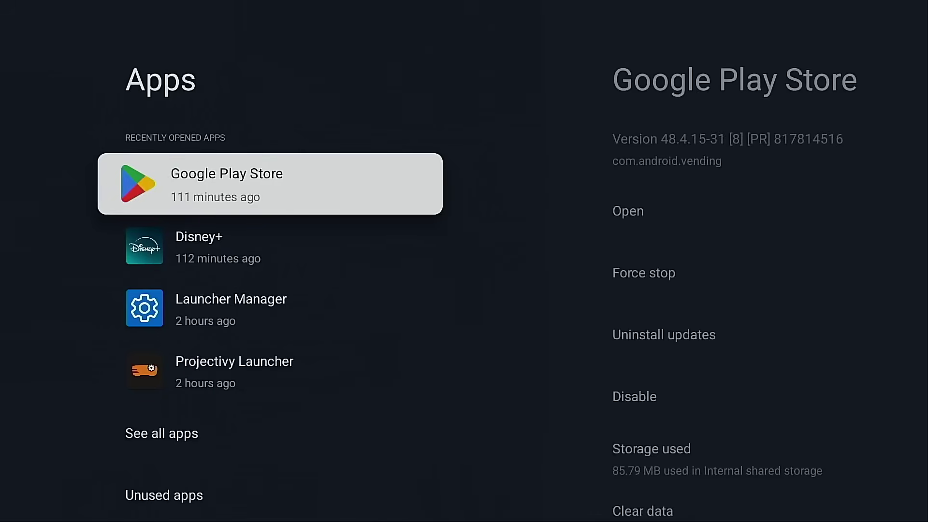
pyautogui.press('Return')
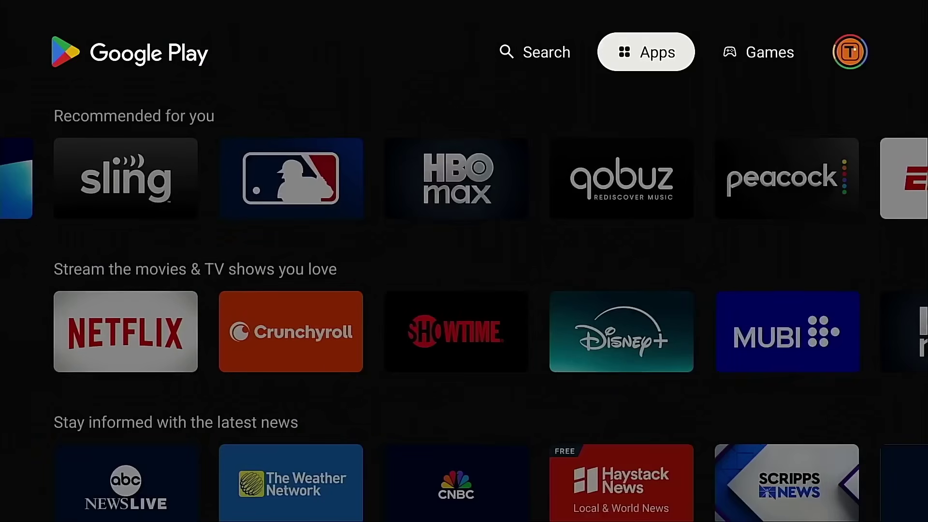
# Step: View Play Store's Manage apps & games > Updates list, which shows no updates available
pyautogui.press('Right')
pyautogui.press('Right')
pyautogui.press('Return')
pyautogui.press('Return')
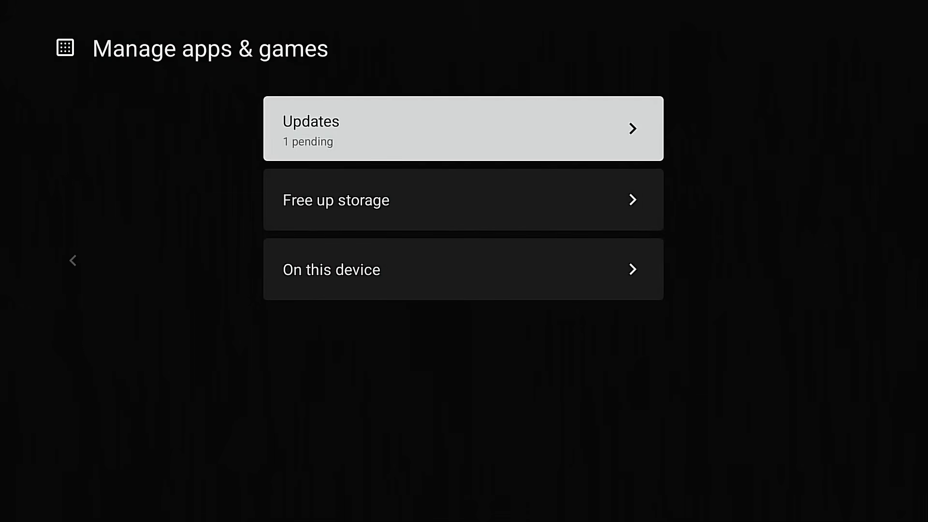
pyautogui.press('Return')
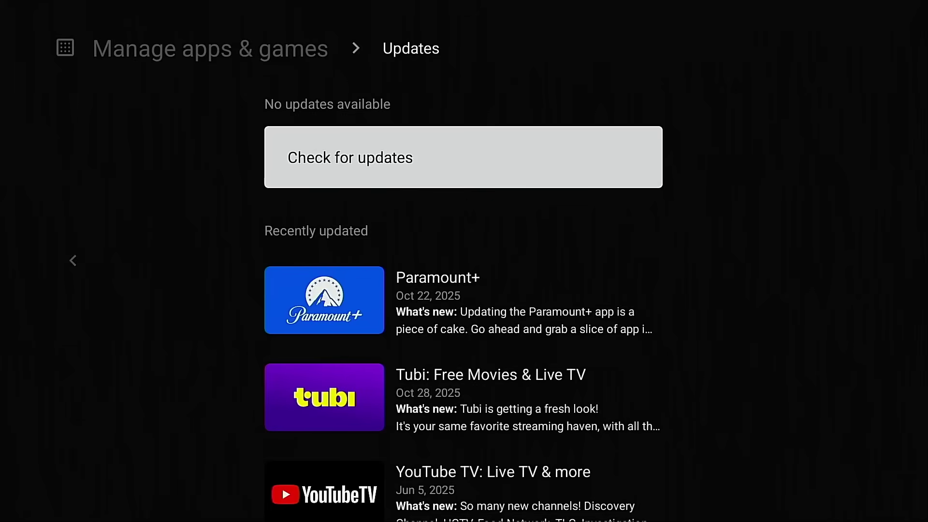
# Step: Clear all Google Play Store data, dropping storage to 73.16 MB, and relaunch the store
pyautogui.press('Left')
pyautogui.press('Left')
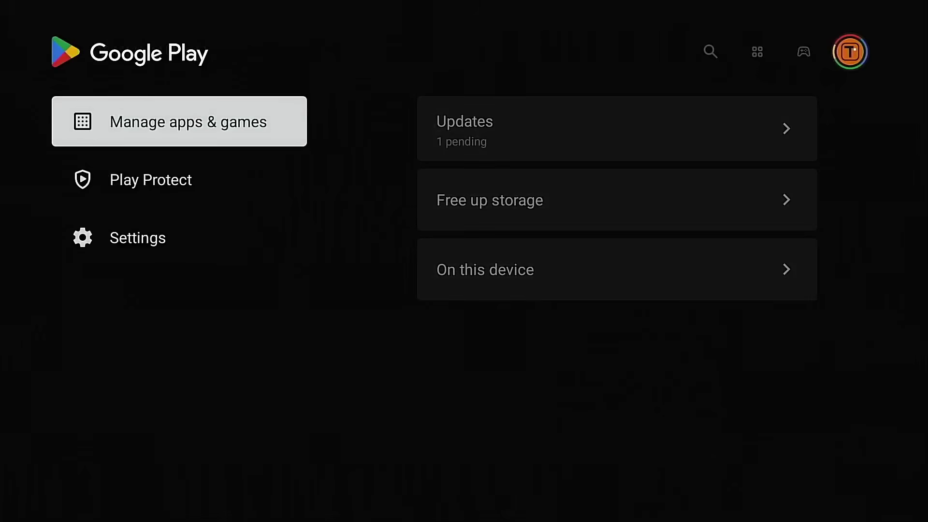
pyautogui.press('Up')
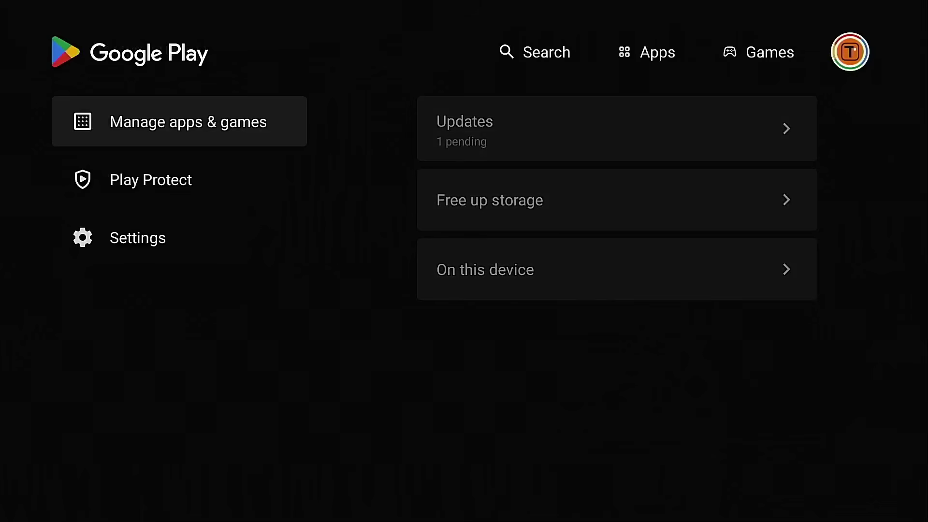
pyautogui.press('Left')
pyautogui.press('Left')
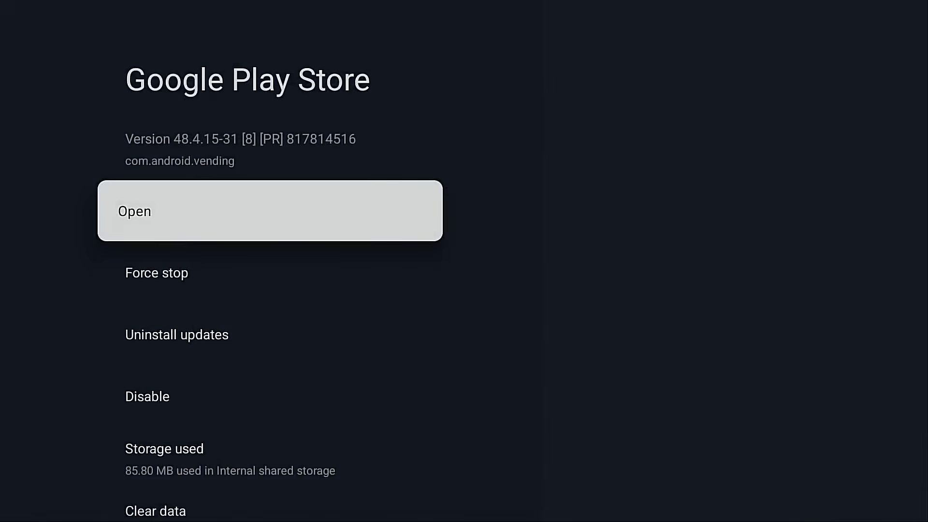
pyautogui.press('Down')
pyautogui.press('Down')
pyautogui.press('Down')
pyautogui.press('Down')
pyautogui.press('Down')
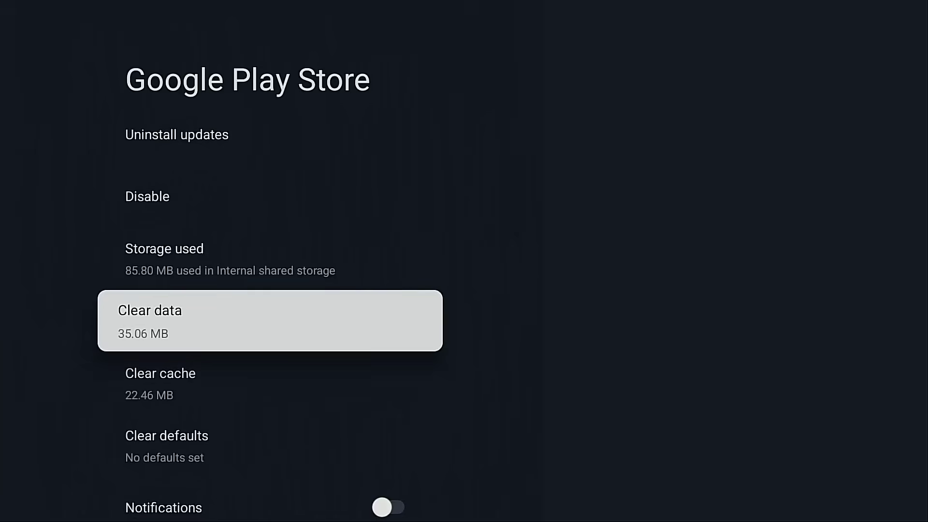
pyautogui.press('Return')
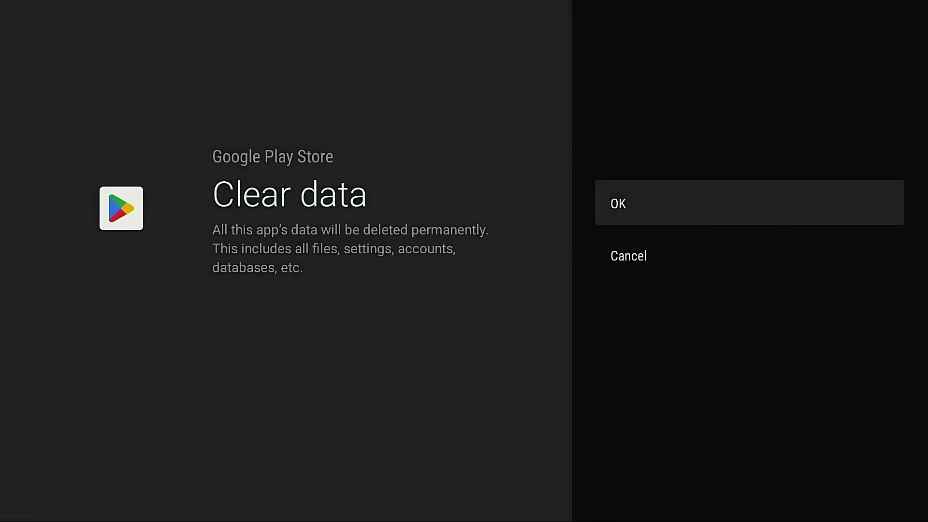
pyautogui.press('Return')
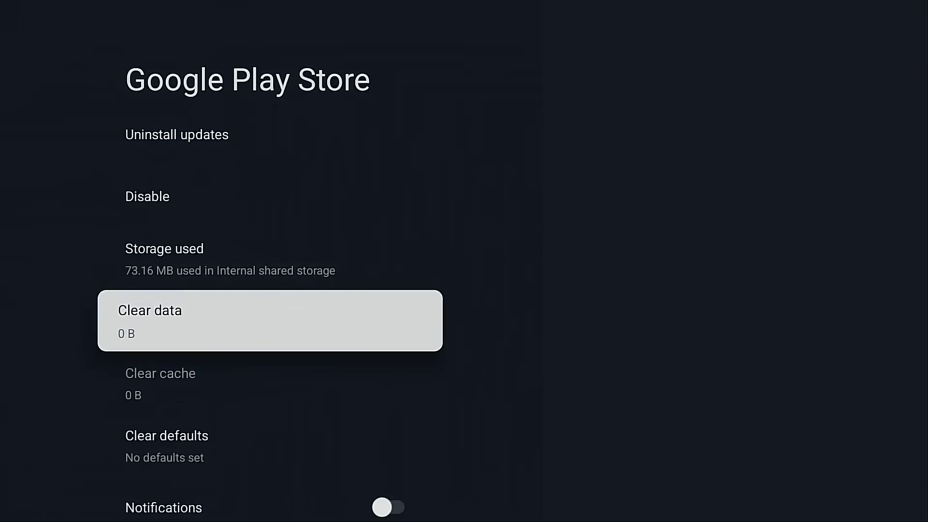
pyautogui.press('Up')
pyautogui.press('Up')
pyautogui.press('Up')
pyautogui.press('Up')
pyautogui.press('Up')
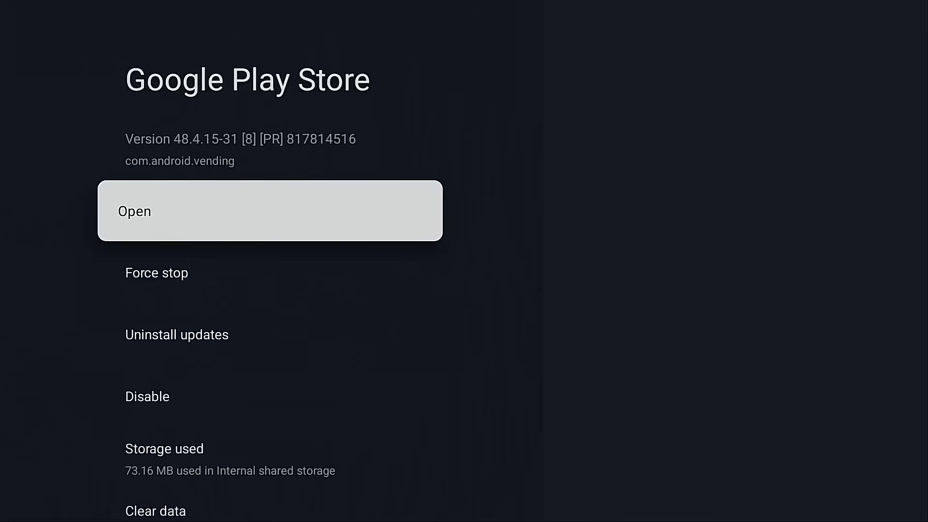
pyautogui.press('Return')
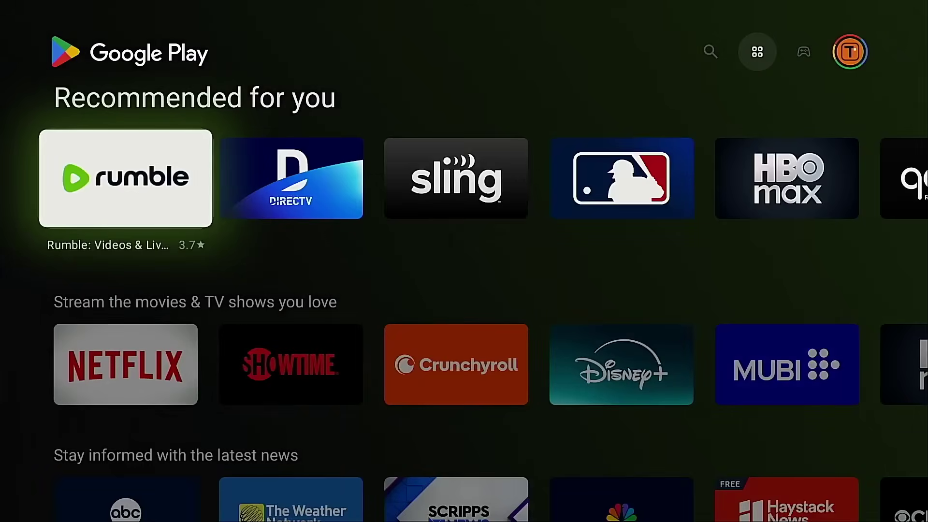
# Step: Review Play Store's single pending Disney+ update, then return to the main menu
pyautogui.press('Up')
pyautogui.press('Right')
pyautogui.press('Right')
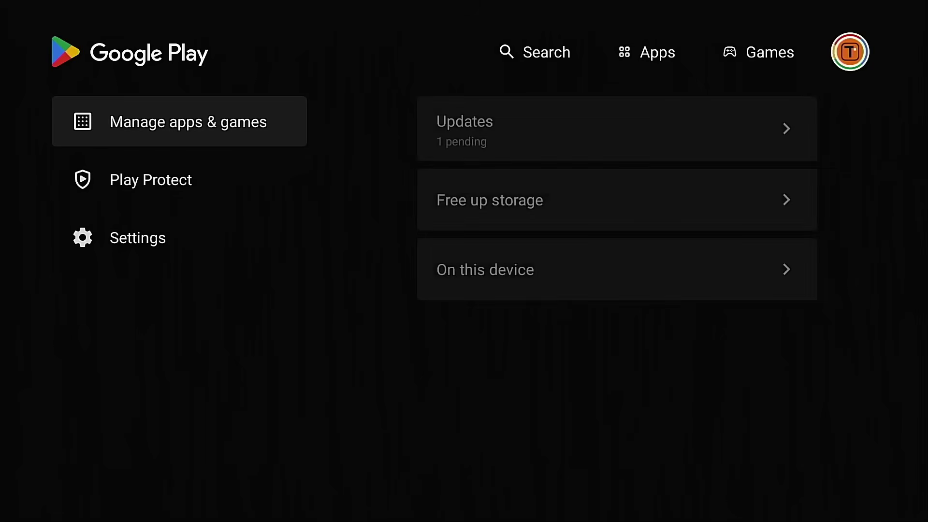
pyautogui.press('Down')
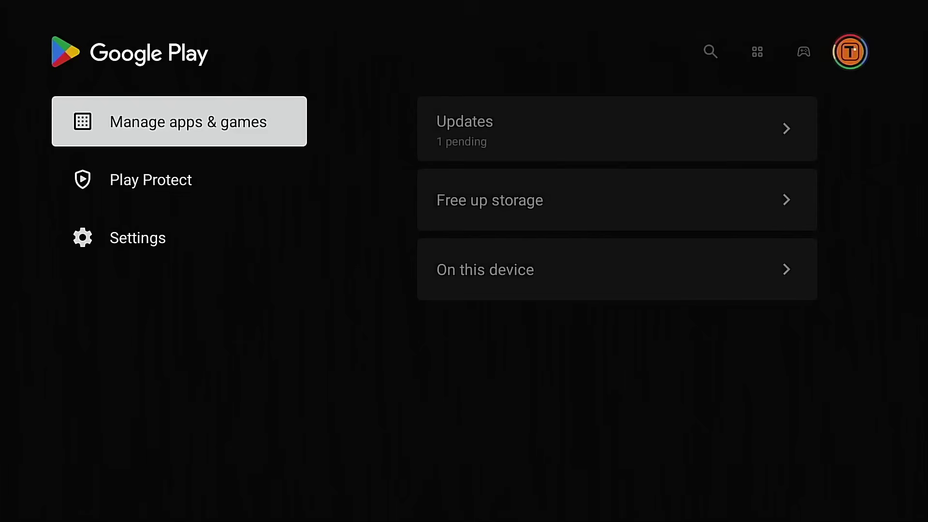
pyautogui.press('Right')
pyautogui.press('Return')
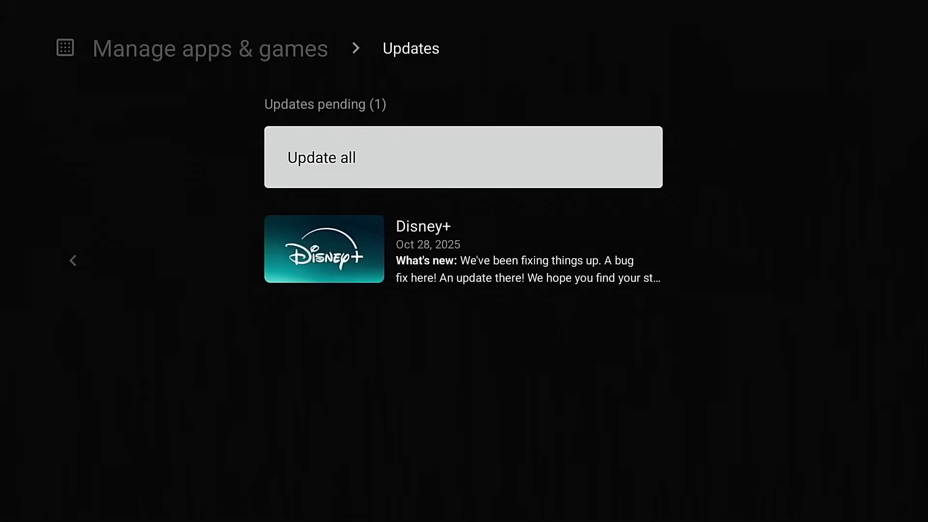
pyautogui.press('Escape')
pyautogui.press('Left')
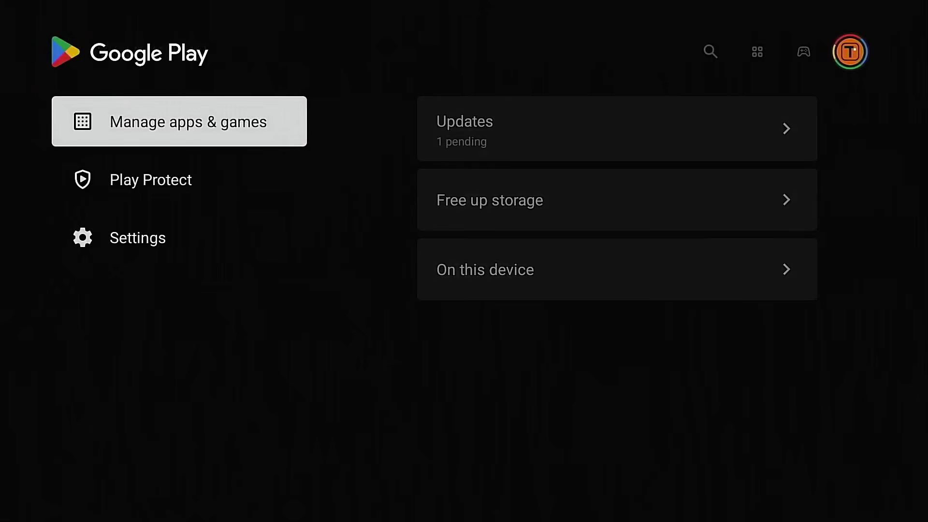
pyautogui.press('Up')
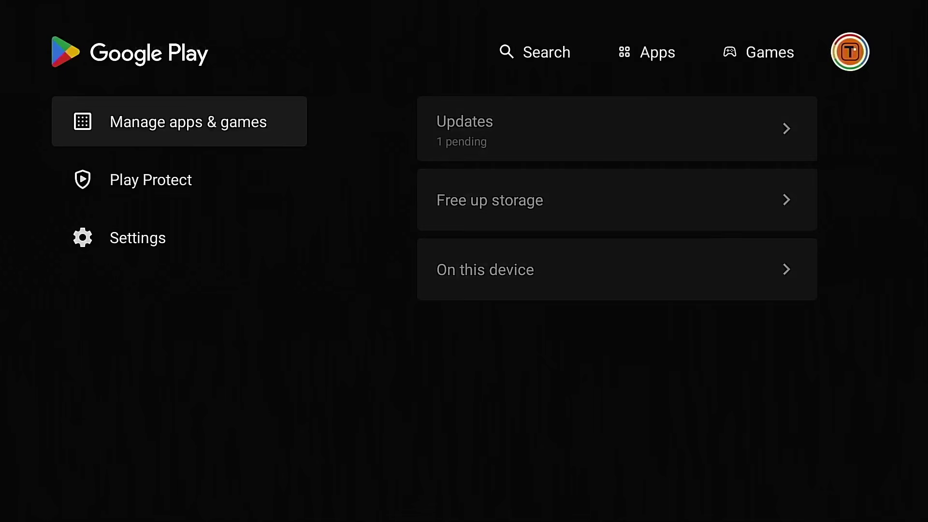
# Step: Look over Play Store 48.4.15-31's app info options, from Uninstall updates back to Open
pyautogui.press('Left')
pyautogui.press('Left')
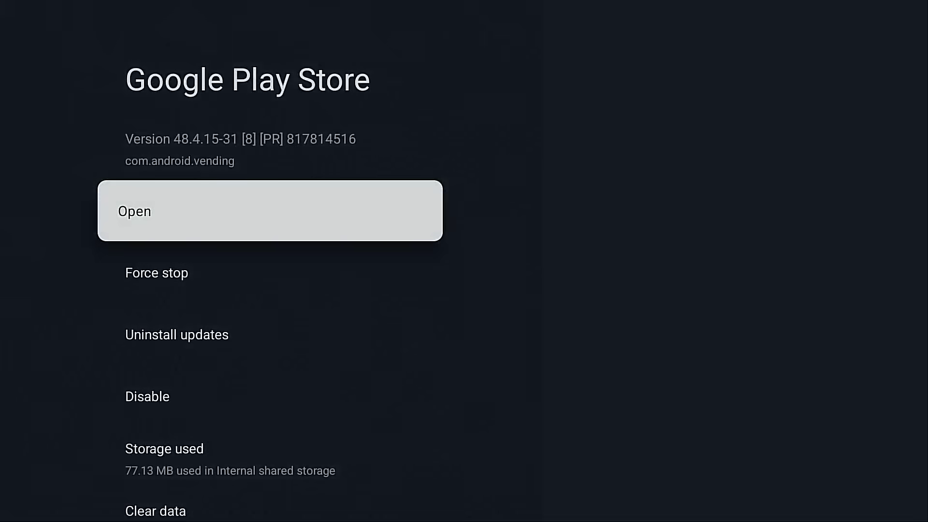
pyautogui.press('Down')
pyautogui.press('Down')
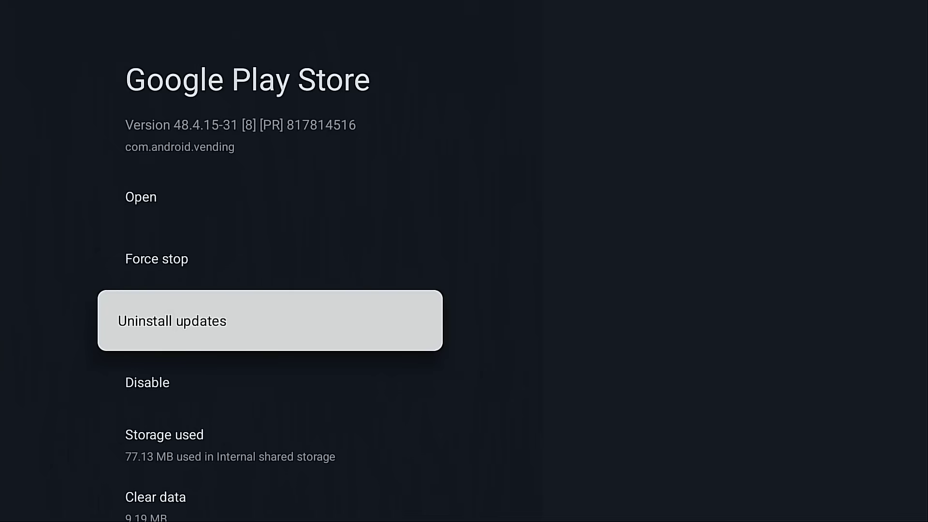
pyautogui.press('Up')
pyautogui.press('Up')
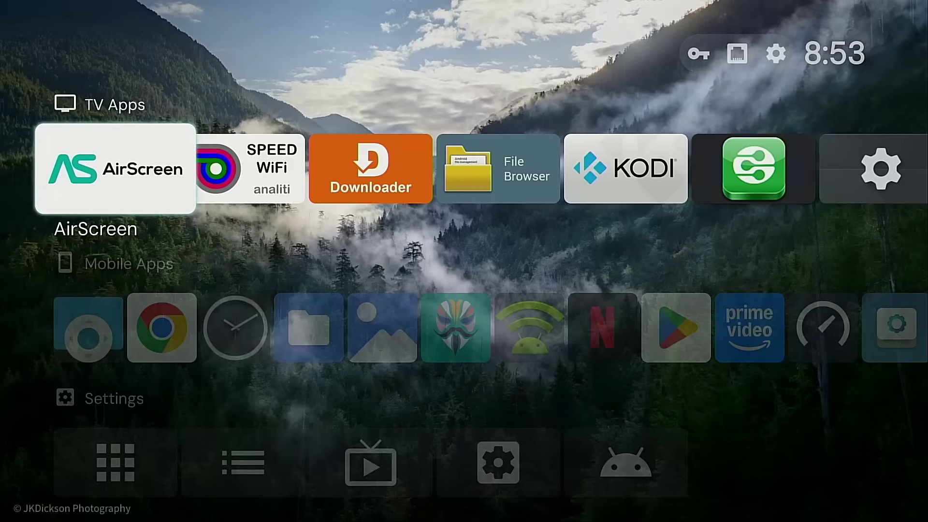
# Step: Open Android settings through the Projectivy Launcher gear menu
pyautogui.press('Up')
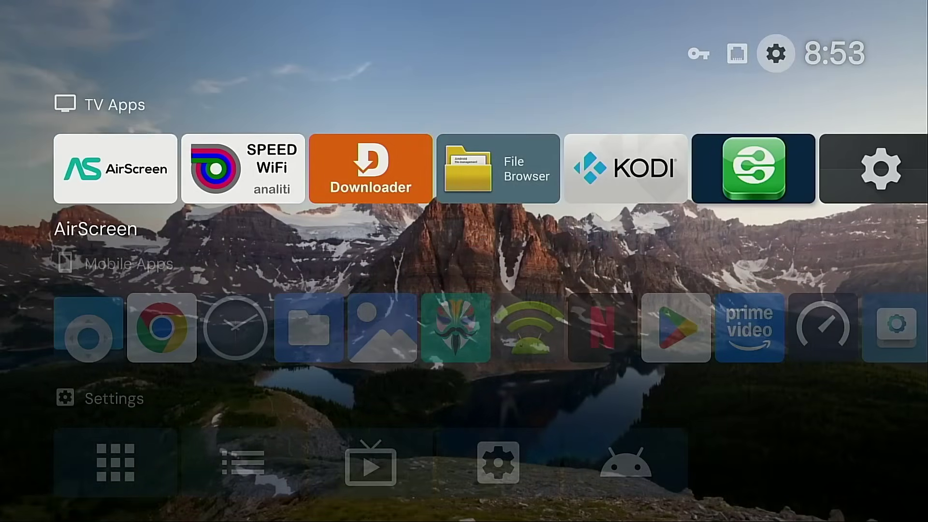
pyautogui.press('Return')
pyautogui.press('Down')
pyautogui.press('Down')
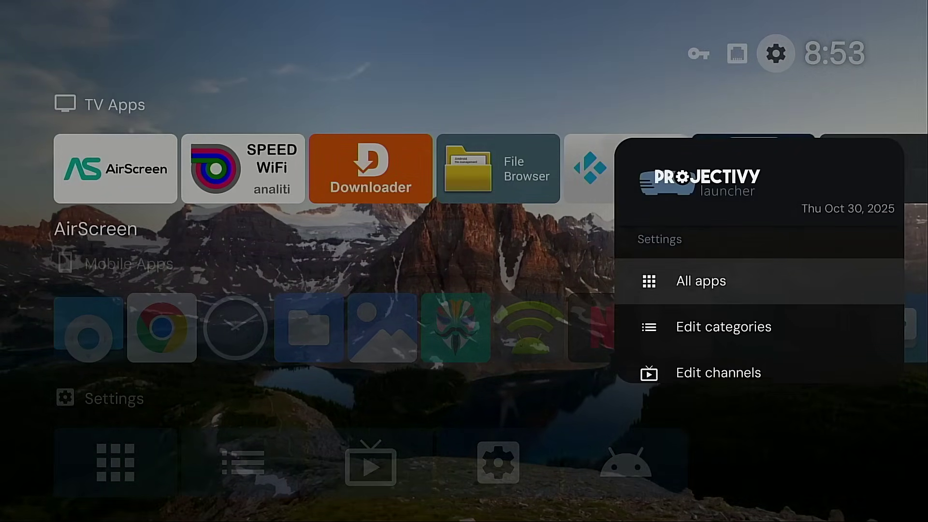
pyautogui.press('Down')
pyautogui.press('Down')
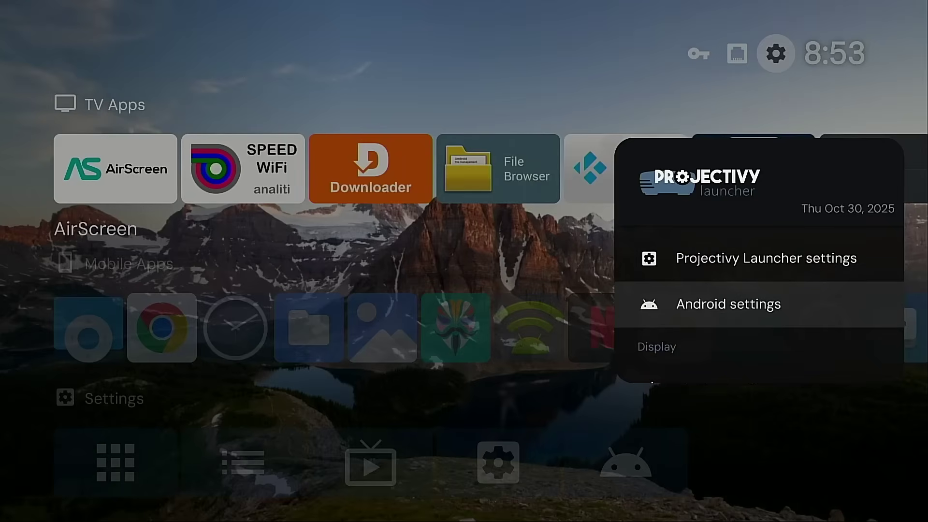
pyautogui.press('Return')
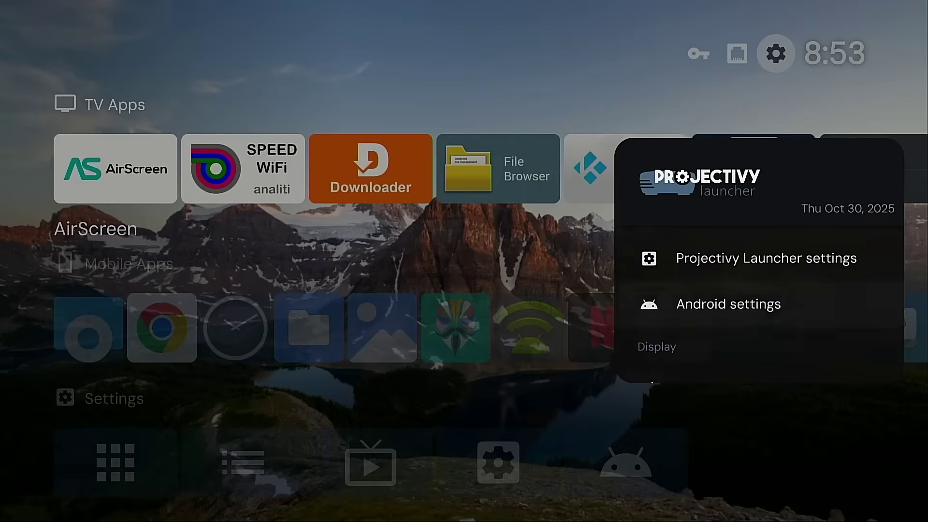
pyautogui.press('Down')
pyautogui.press('Down')
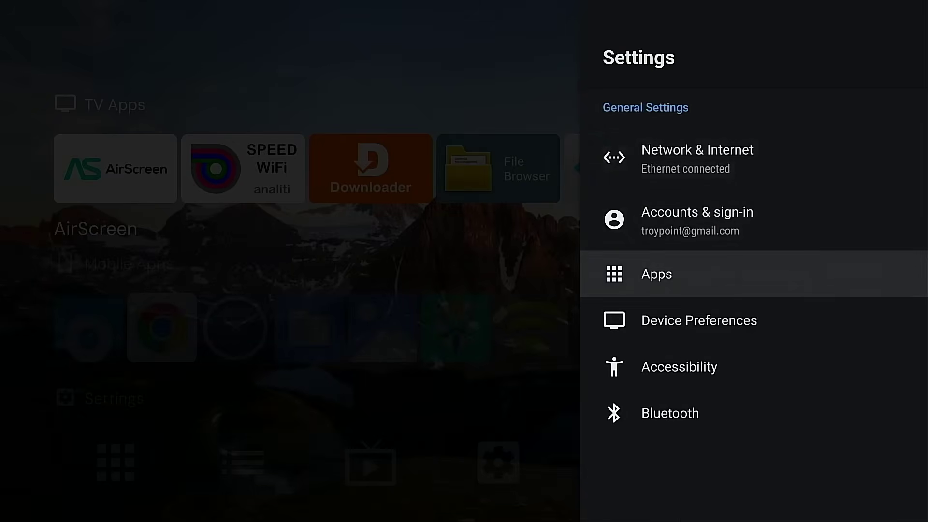
# Step: Open Apps > See all apps and turn on Show system apps
pyautogui.press('Return')
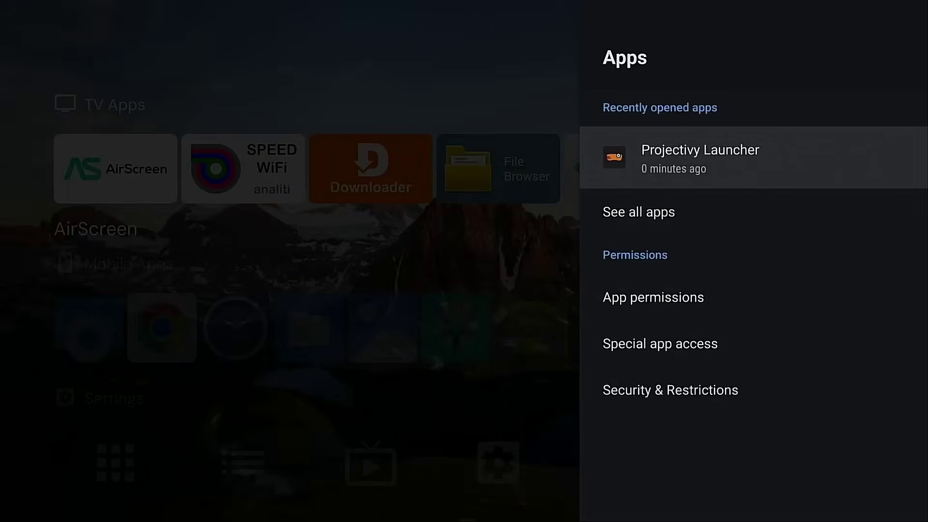
pyautogui.press('Down')
pyautogui.press('Return')
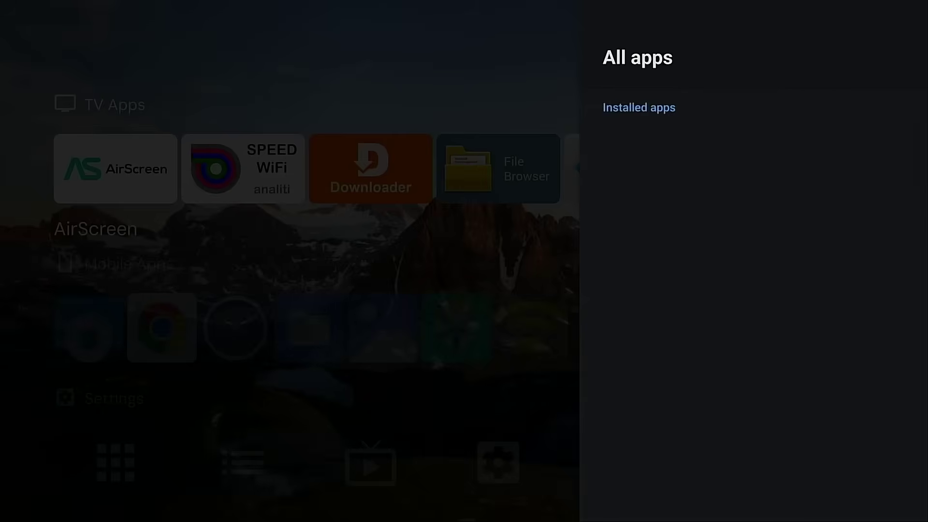
pyautogui.press('Down')
pyautogui.press('Down')
pyautogui.press('Down')
pyautogui.press('Down')
pyautogui.press('Down')
pyautogui.press('Down')
pyautogui.press('Down')
pyautogui.press('Down')
pyautogui.press('Down')
pyautogui.press('Down')
pyautogui.press('Down')
pyautogui.press('Down')
pyautogui.press('Down')
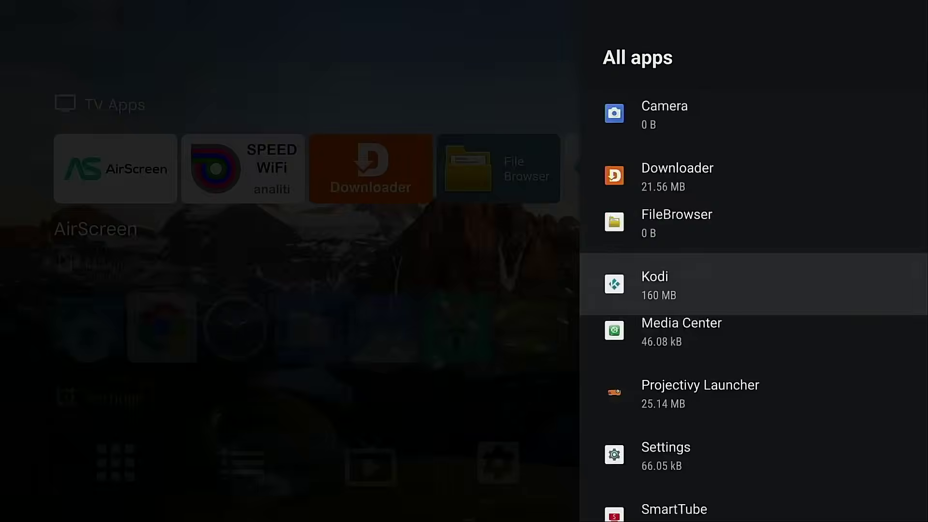
pyautogui.press('Down')
pyautogui.press('Down')
pyautogui.press('Down')
pyautogui.press('Down')
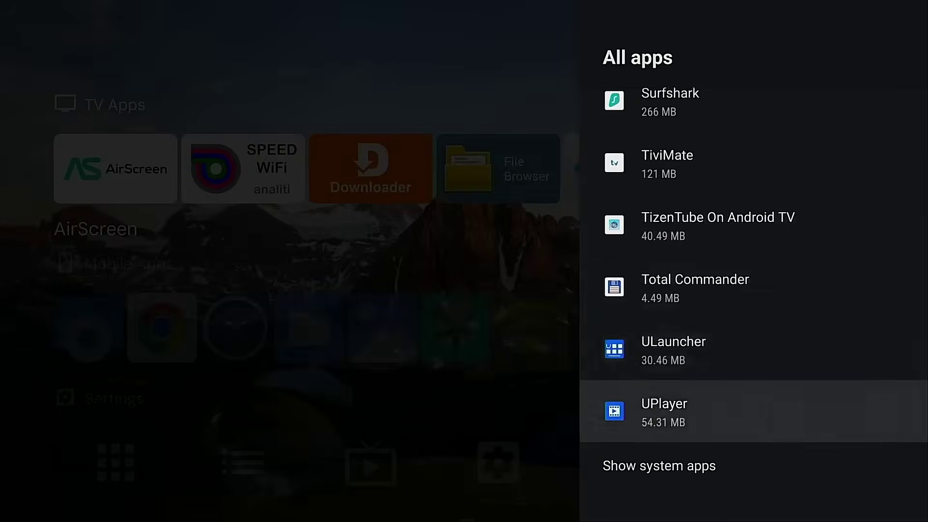
pyautogui.press('Return')
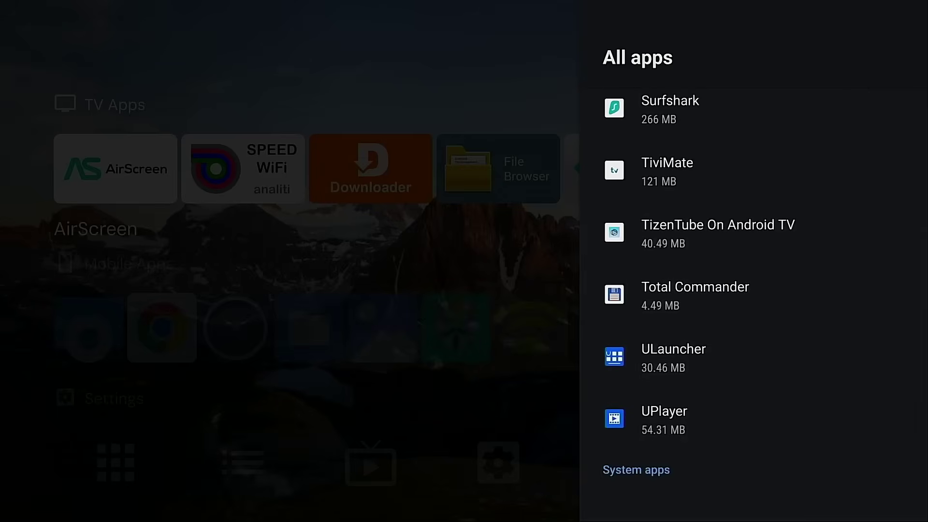
# Step: Scroll the system apps list down to Google Play Store
pyautogui.press('Down')
pyautogui.press('Down')
pyautogui.press('Down')
pyautogui.press('Down')
pyautogui.press('Down')
pyautogui.press('Down')
pyautogui.press('Down')
pyautogui.press('Down')
pyautogui.press('Down')
pyautogui.press('Down')
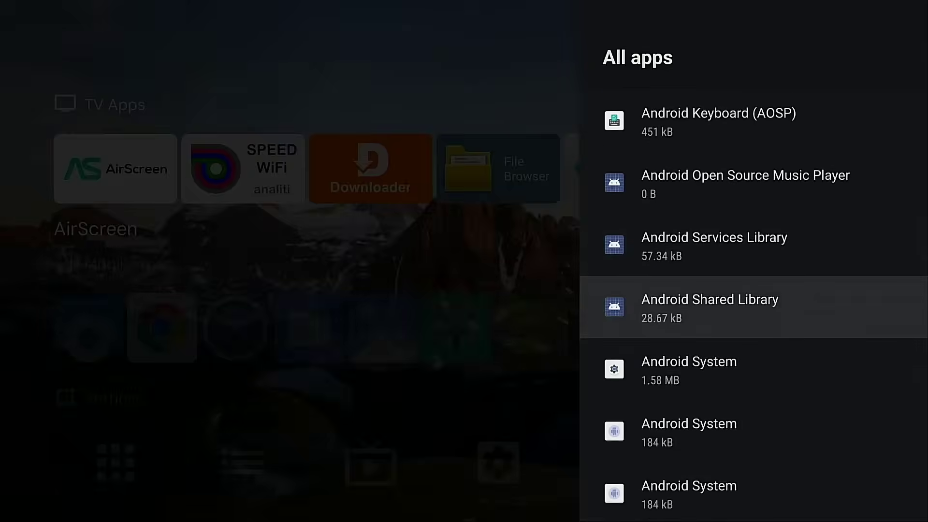
pyautogui.press('Down')
pyautogui.press('Down')
pyautogui.press('Down')
pyautogui.press('Down')
pyautogui.press('Down')
pyautogui.press('Down')
pyautogui.press('Down')
pyautogui.press('Down')
pyautogui.press('Down')
pyautogui.press('Down')
pyautogui.press('Down')
pyautogui.press('Down')
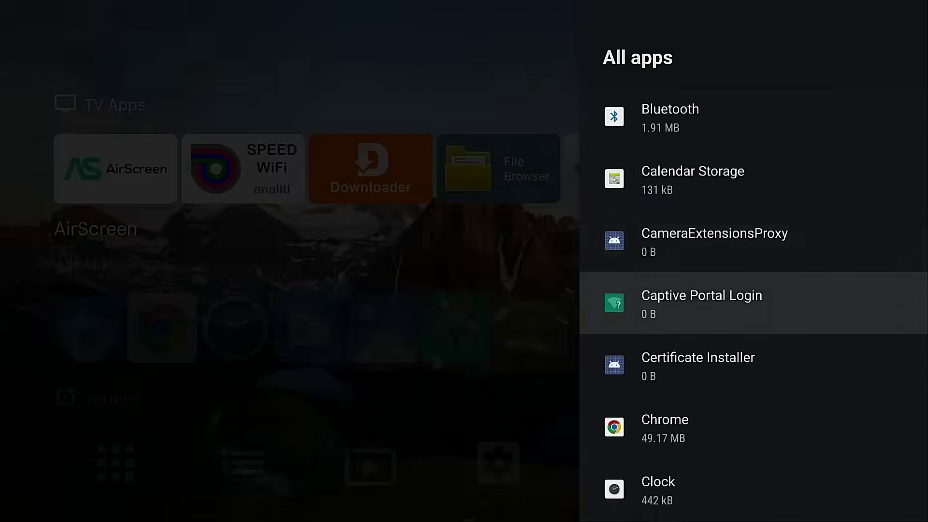
pyautogui.press('Down')
pyautogui.press('Down')
pyautogui.press('Down')
pyautogui.press('Down')
pyautogui.press('Down')
pyautogui.press('Down')
pyautogui.press('Down')
pyautogui.press('Down')
pyautogui.press('Down')
pyautogui.press('Down')
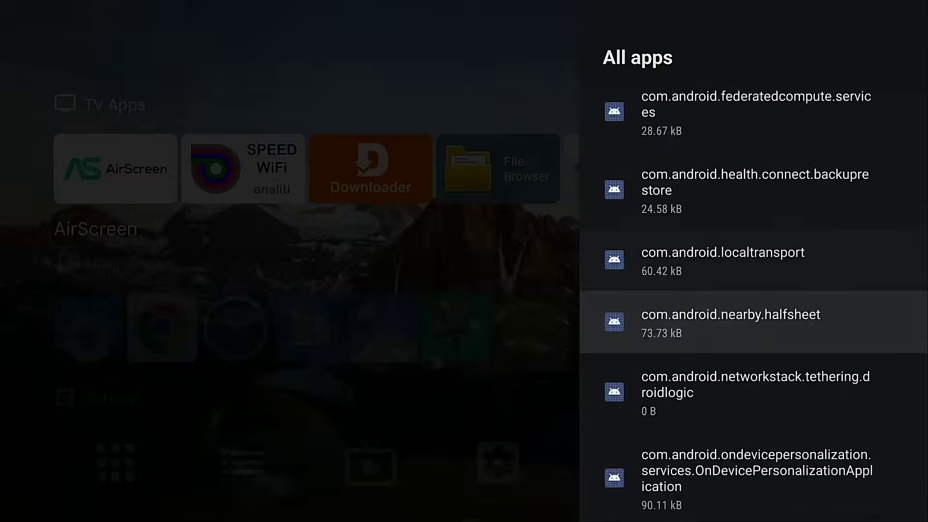
pyautogui.press('Down')
pyautogui.press('Down')
pyautogui.press('Down')
pyautogui.press('Down')
pyautogui.press('Down')
pyautogui.press('Down')
pyautogui.press('Down')
pyautogui.press('Down')
pyautogui.press('Down')
pyautogui.press('Down')
pyautogui.press('Down')
pyautogui.press('Down')
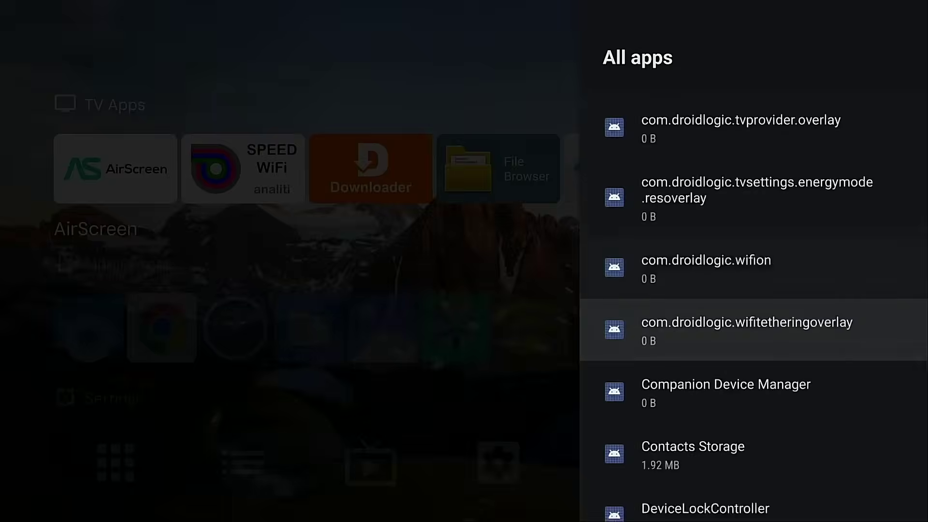
pyautogui.press('Down')
pyautogui.press('Down')
pyautogui.press('Down')
pyautogui.press('Down')
pyautogui.press('Down')
pyautogui.press('Down')
pyautogui.press('Down')
pyautogui.press('Down')
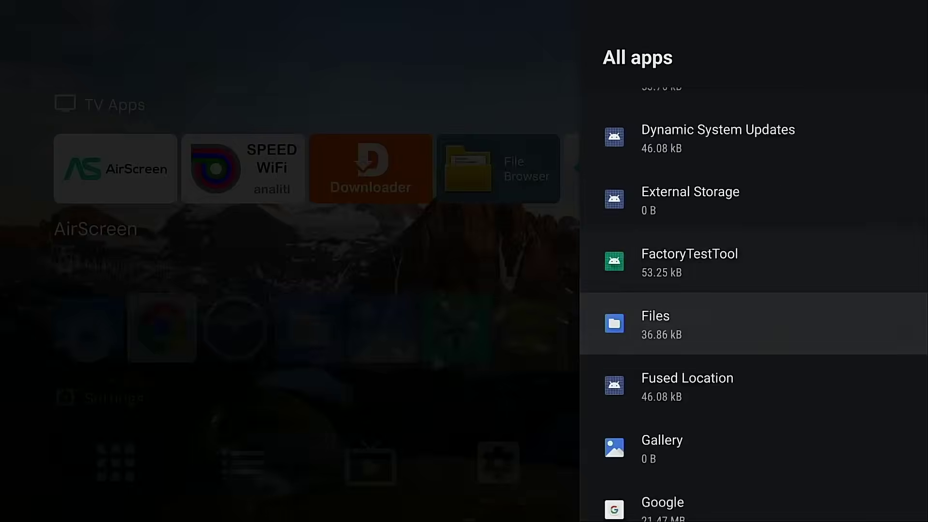
pyautogui.press('Down')
pyautogui.press('Down')
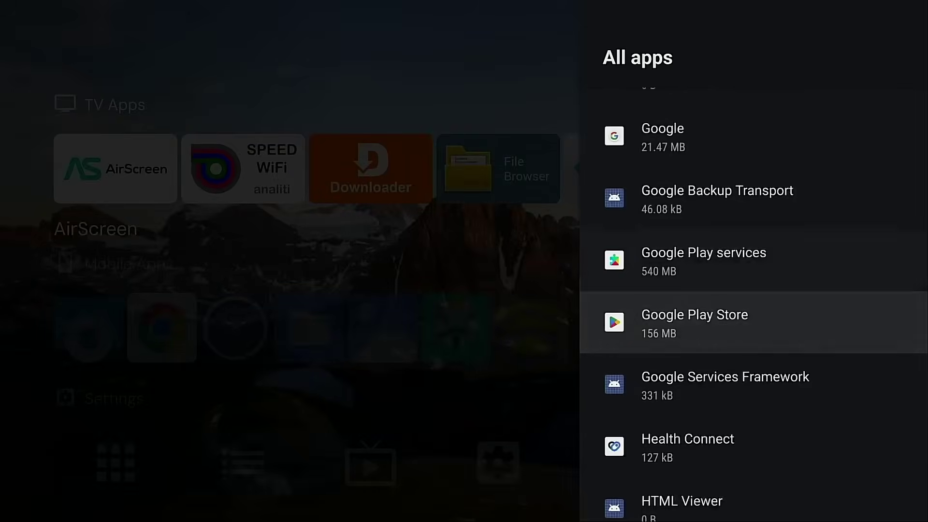
# Step: Launch Google Play Store and open its account menu at Manage apps & device
pyautogui.press('Return')
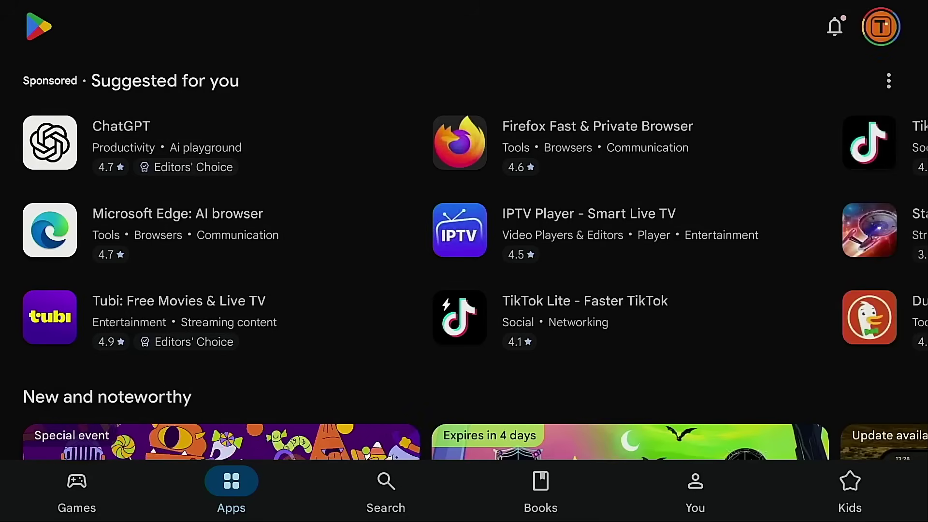
pyautogui.press('Tab')
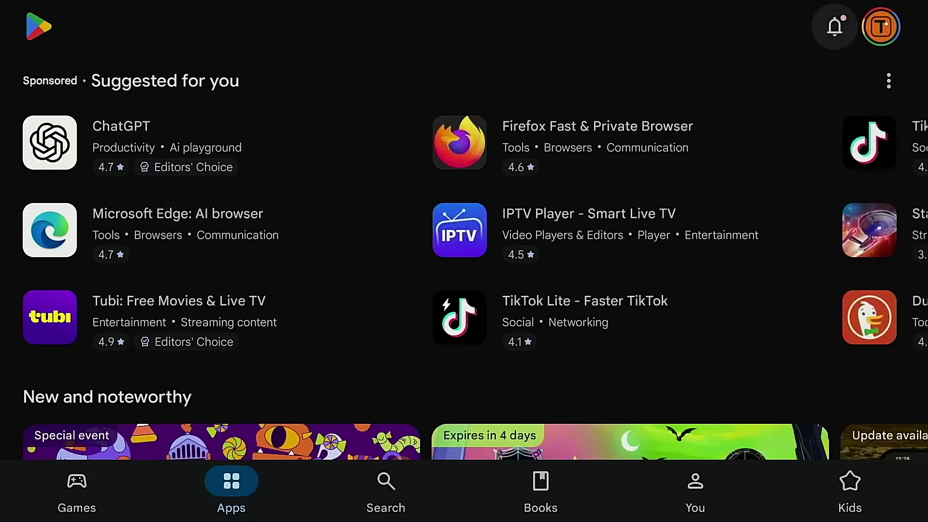
pyautogui.press('Right')
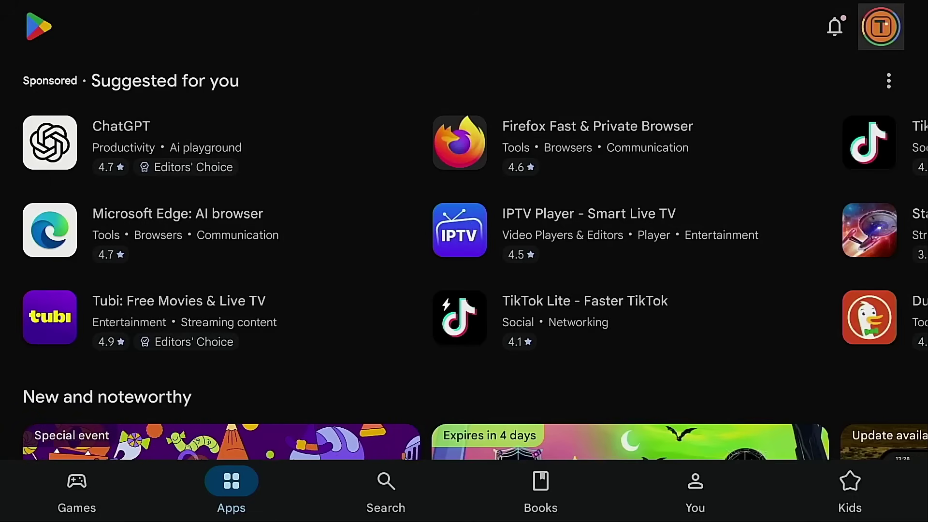
pyautogui.press('Return')
pyautogui.press('Down')
pyautogui.press('Down')
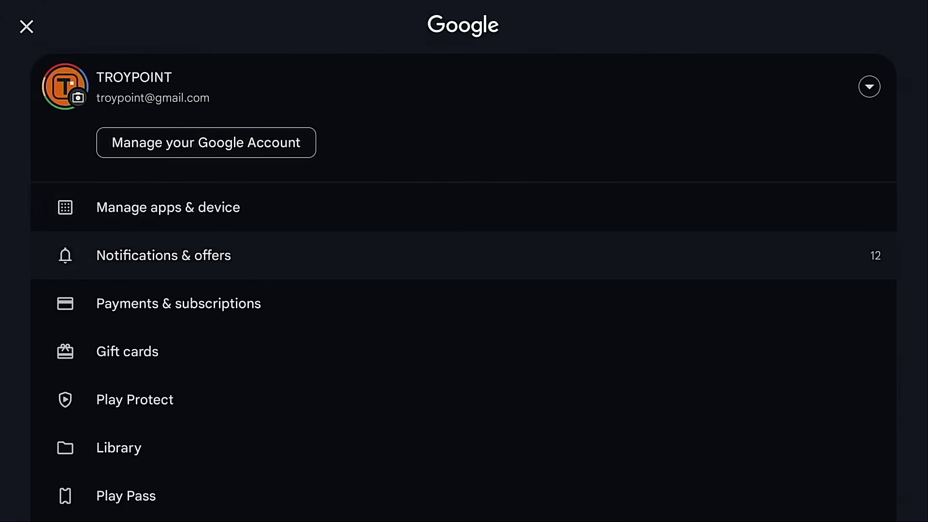
pyautogui.press('Up')
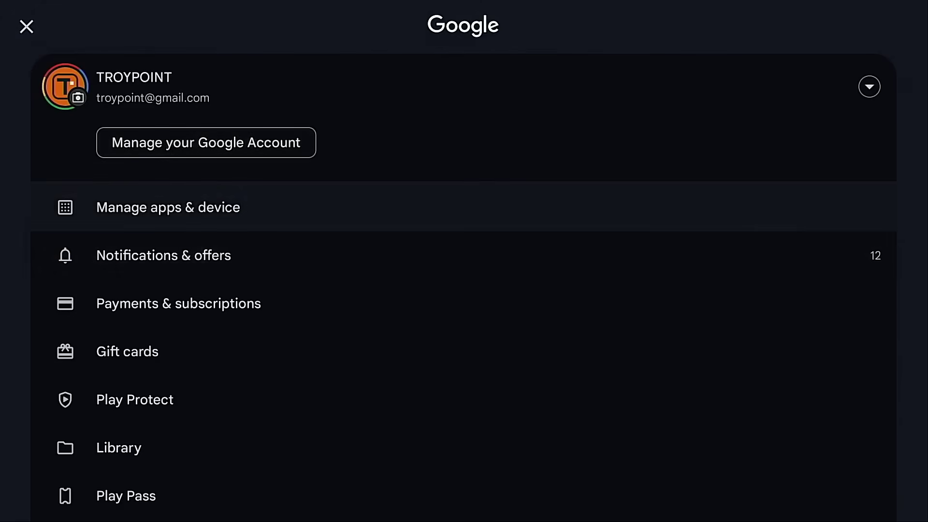
pyautogui.press('Return')
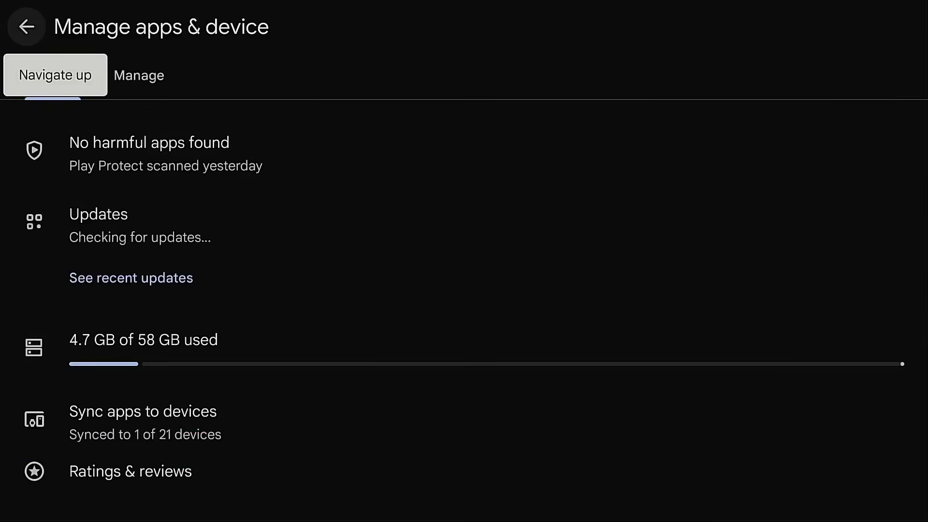
pyautogui.press('Down')
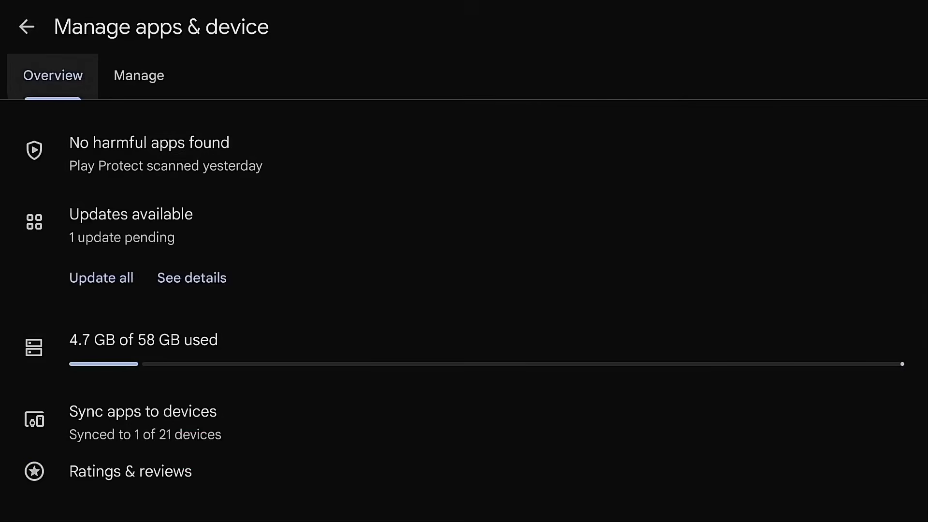
pyautogui.press('Down')
pyautogui.press('Down')
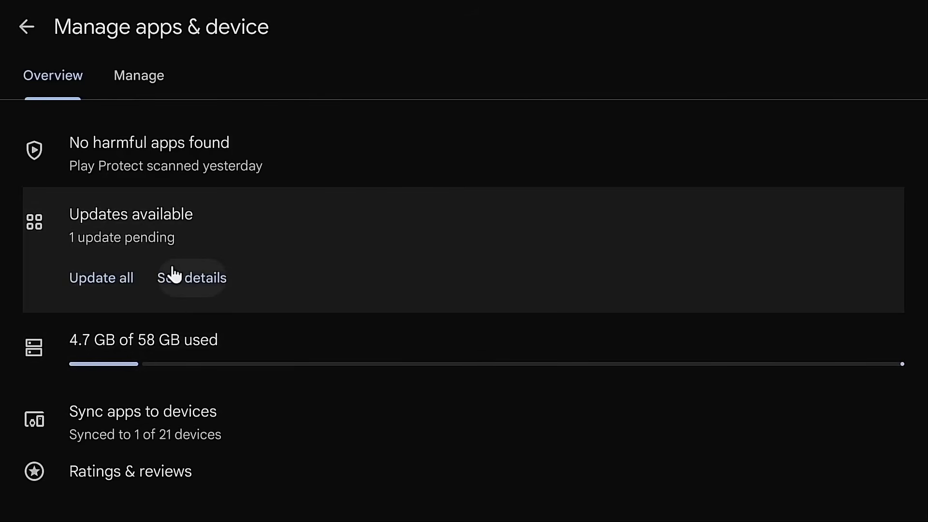
pyautogui.click(177, 277)
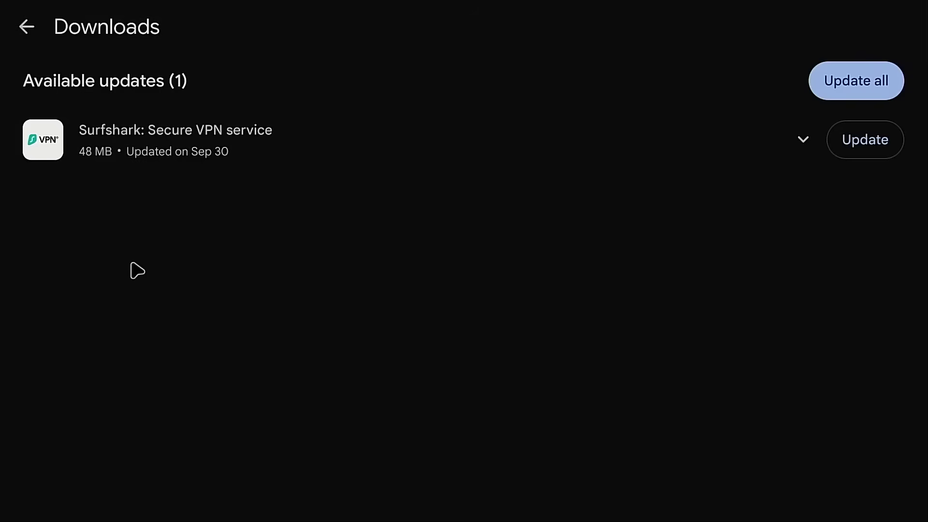
pyautogui.press('Escape')
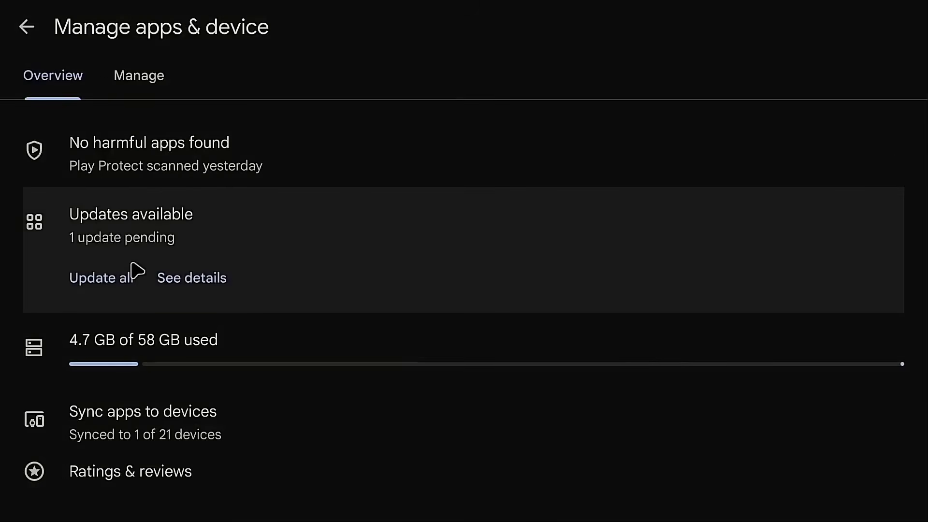
# Step: Return to Play Store's app info and step through Force stop, Storage used and Clear data
pyautogui.press('Escape')
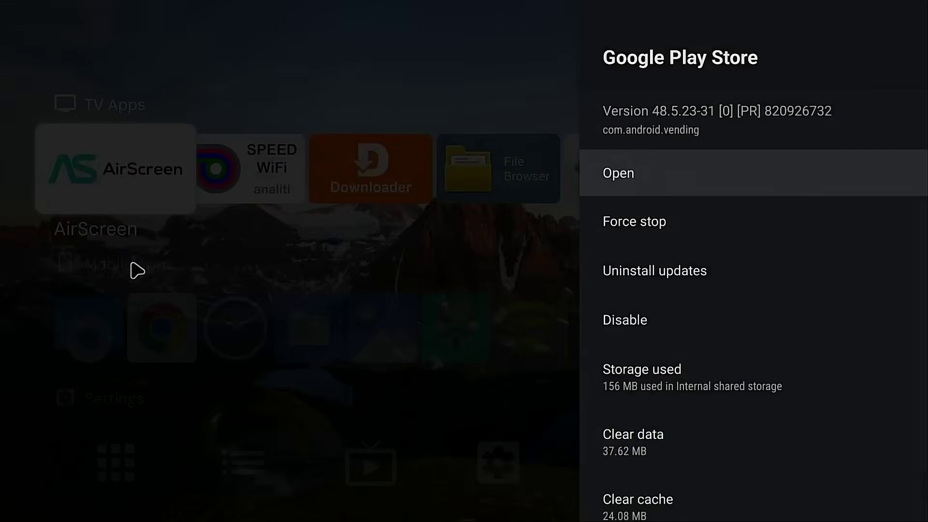
pyautogui.press('Down')
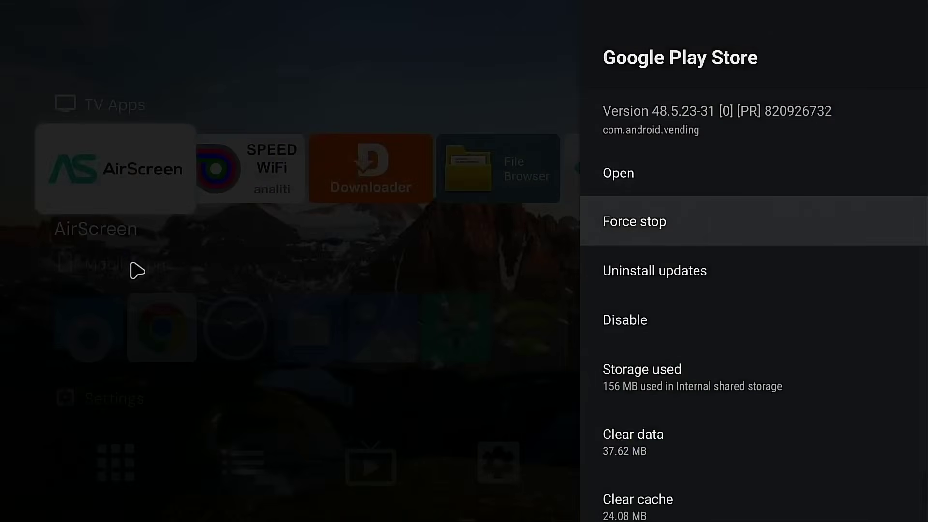
pyautogui.press('Down')
pyautogui.press('Down')
pyautogui.press('Down')
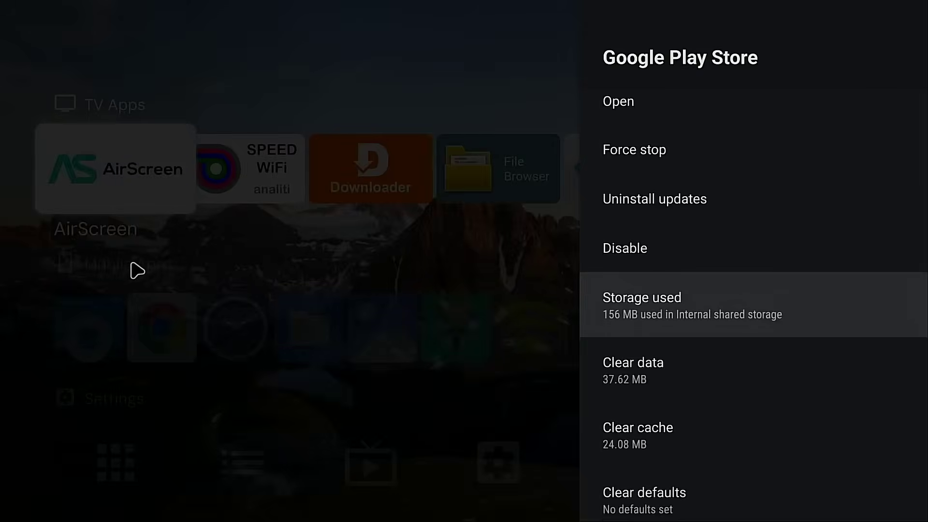
pyautogui.press('Down')
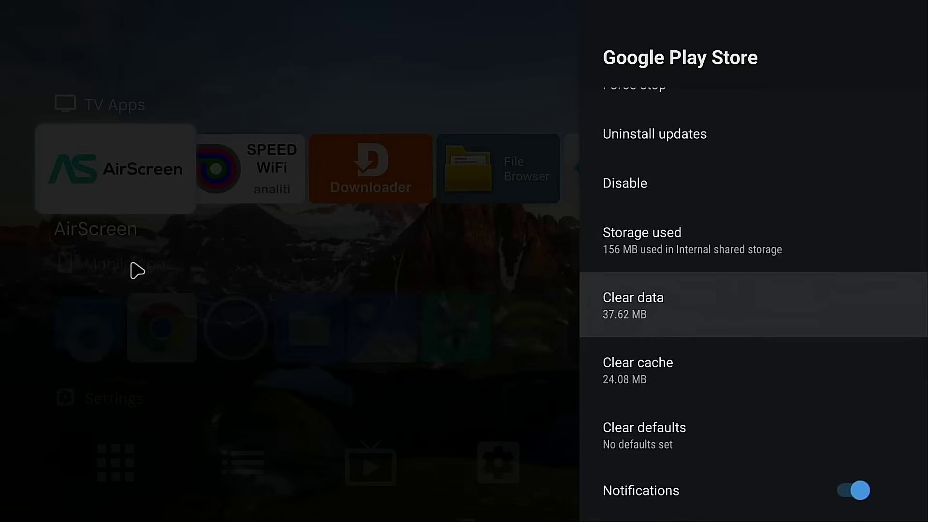
pyautogui.press('Up')
pyautogui.press('Up')
pyautogui.press('Up')
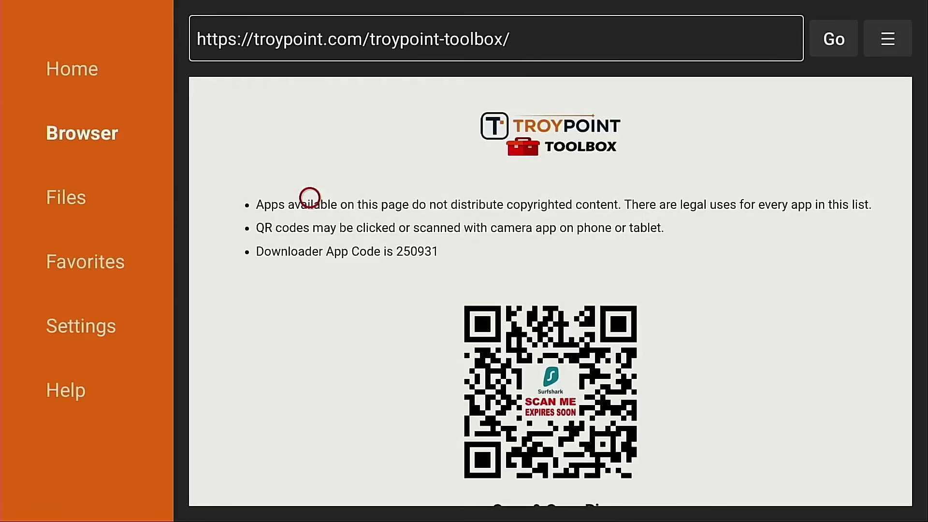
# Step: Launch Surfshark from the home screen's Your apps row, disconnect the United States - Chicago VPN, and go back home
pyautogui.press('Home')
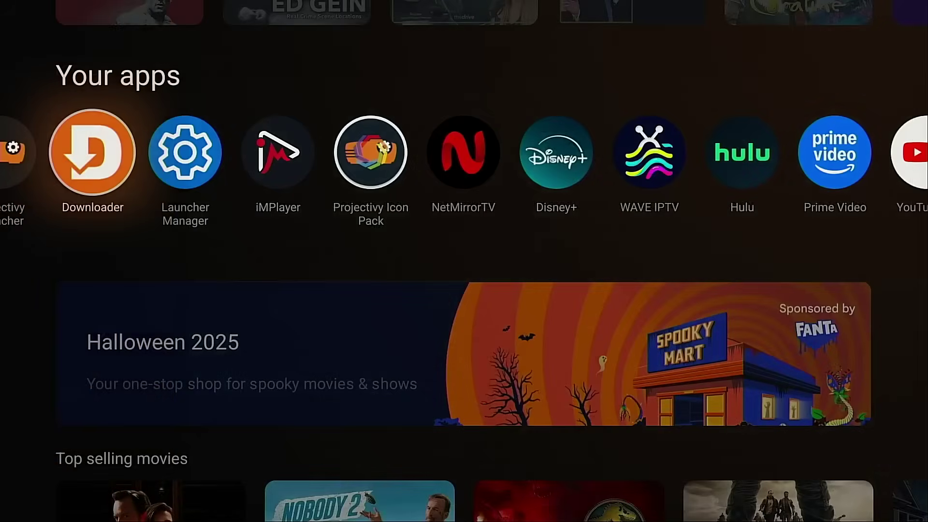
pyautogui.press('Left')
pyautogui.press('Left')
pyautogui.press('Left')
pyautogui.press('Left')
pyautogui.press('Left')
pyautogui.press('Left')
pyautogui.press('Left')
pyautogui.press('Left')
pyautogui.press('Left')
pyautogui.press('Left')
pyautogui.press('Left')
pyautogui.press('Left')
pyautogui.press('Left')
pyautogui.press('Left')
pyautogui.press('Left')
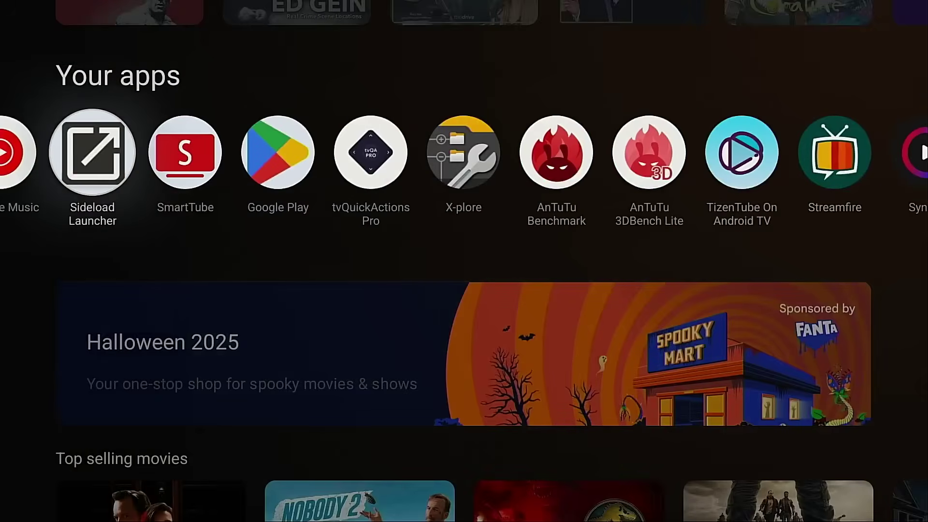
pyautogui.press('Left')
pyautogui.press('Left')
pyautogui.press('Left')
pyautogui.press('Left')
pyautogui.press('Left')
pyautogui.press('Left')
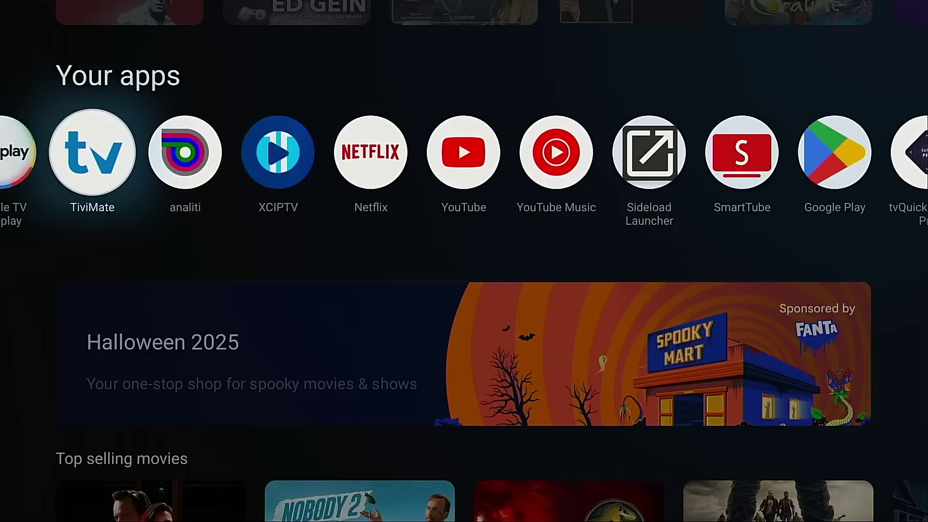
pyautogui.press('Left')
pyautogui.press('Left')
pyautogui.press('Left')
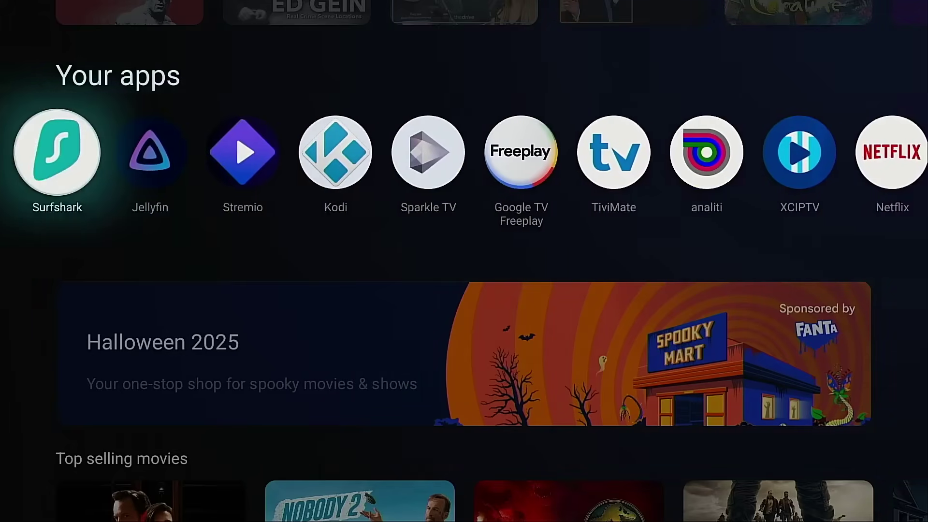
pyautogui.press('Return')
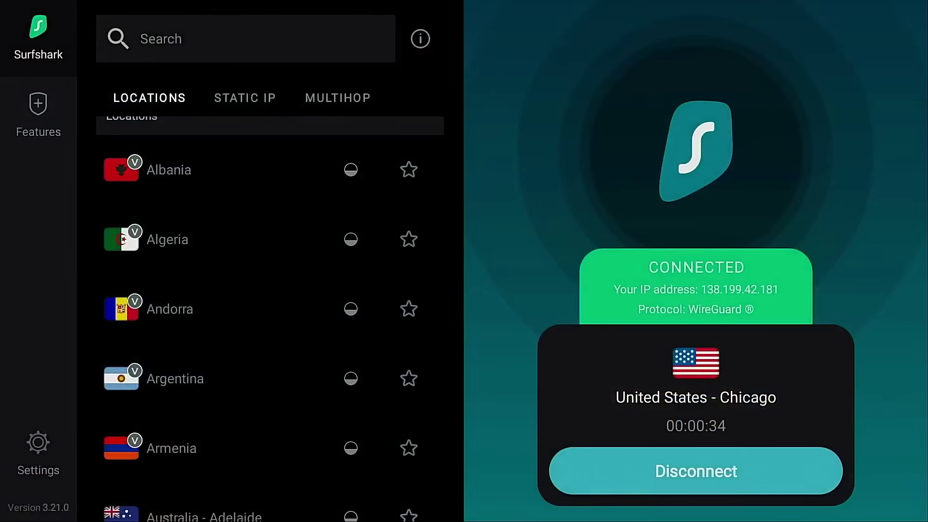
pyautogui.press('Left')
pyautogui.press('Right')
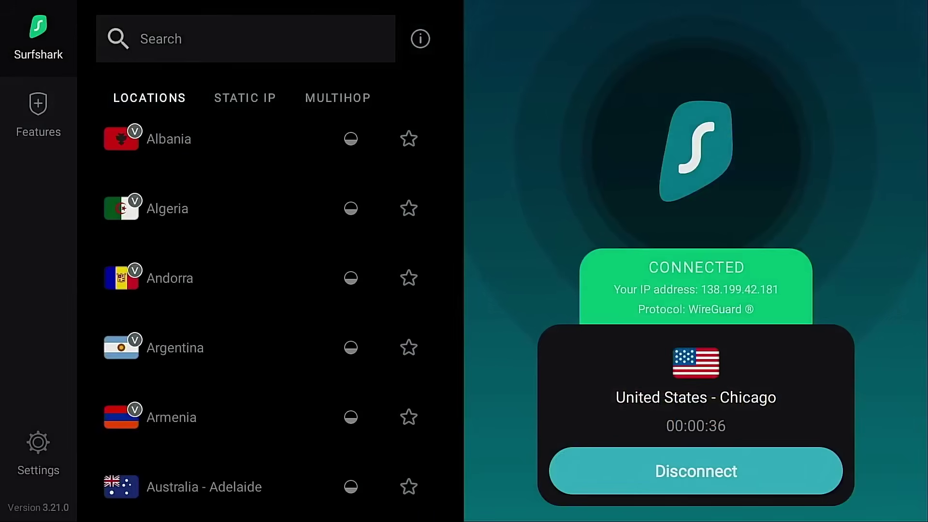
pyautogui.press('Return')
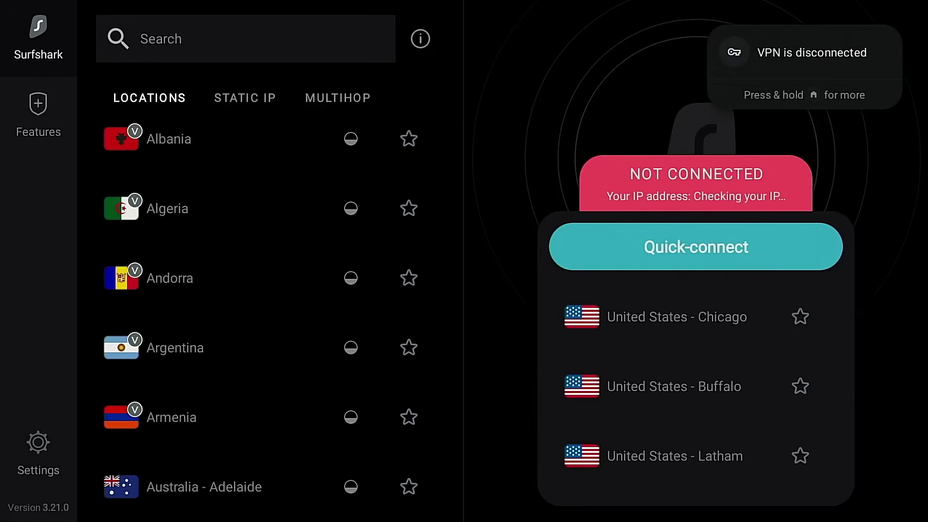
pyautogui.press('Escape')
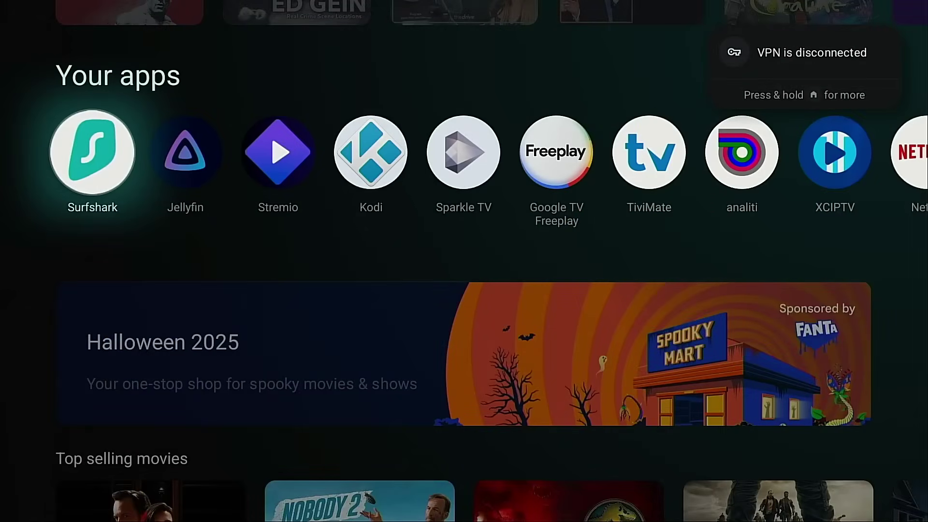